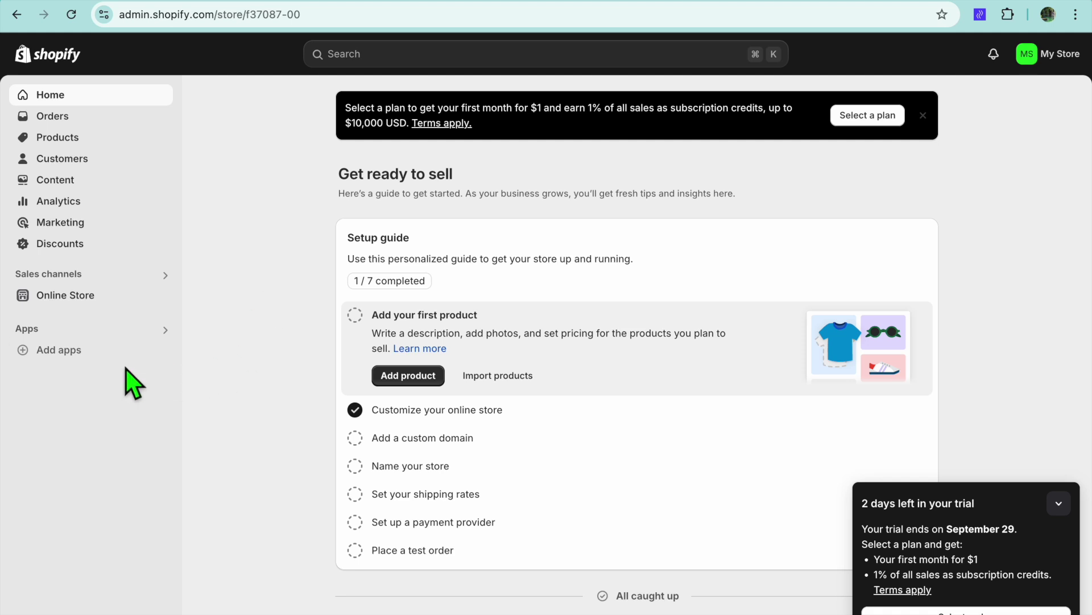
Step: Open the Add apps recommendations and follow its link to the full Shopify App Store
{"action": "left_click", "coordinate": [81, 353]}
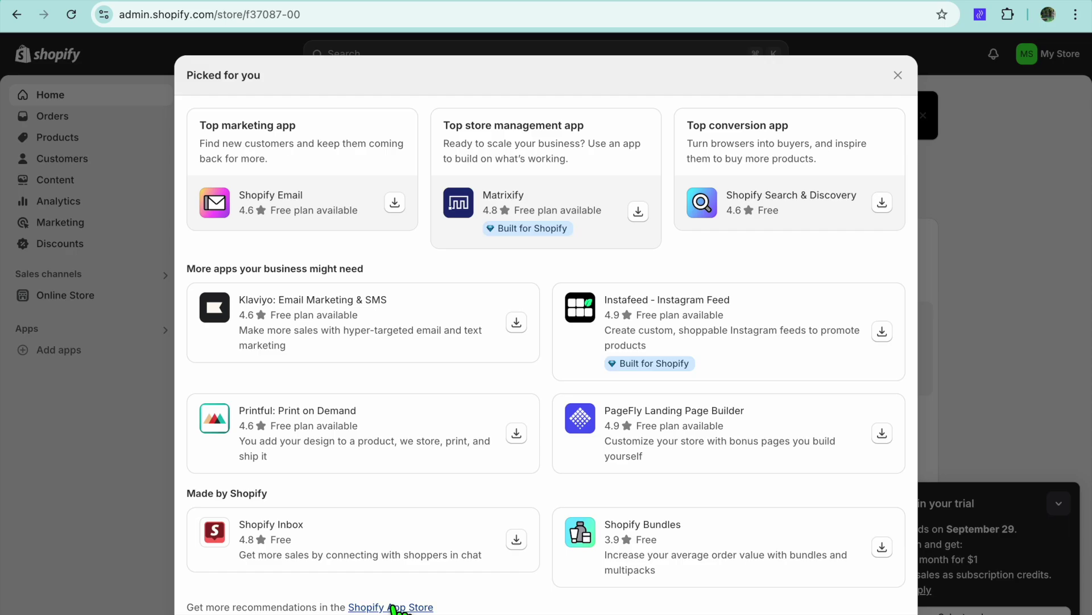
{"action": "left_click", "coordinate": [394, 607]}
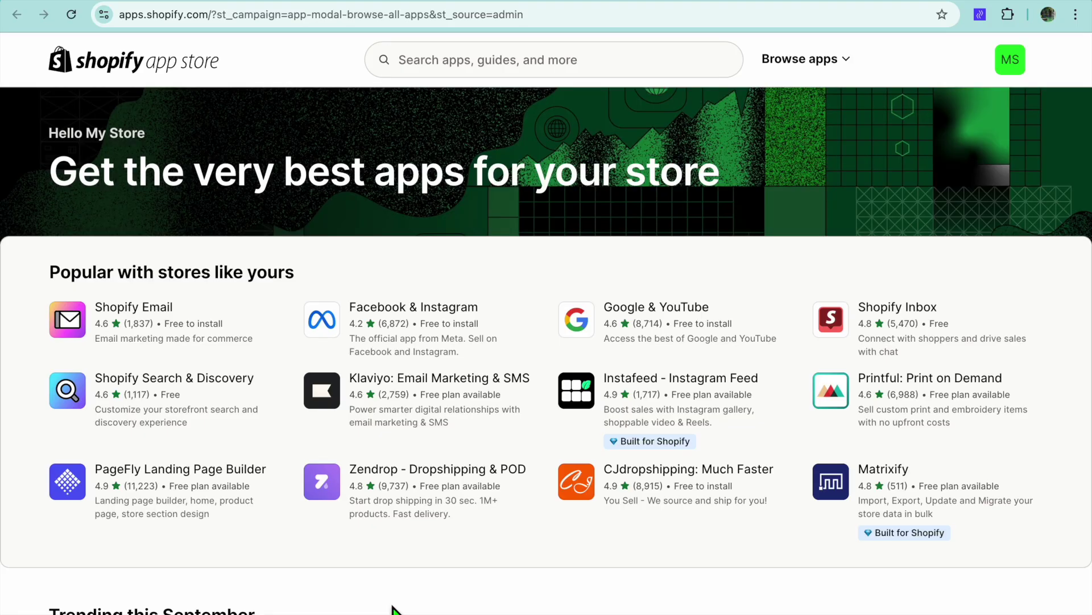
Step: Search the App Store for 'sms marketing' and open the Yotpo Email Marketing & SMS listing
{"action": "left_click", "coordinate": [484, 67]}
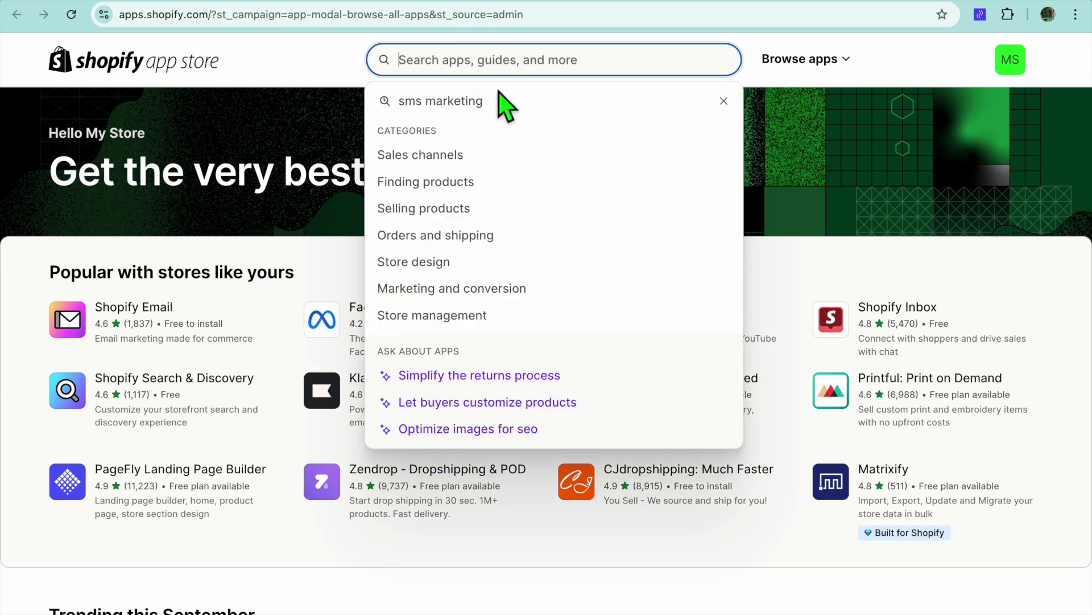
{"action": "left_click", "coordinate": [468, 102]}
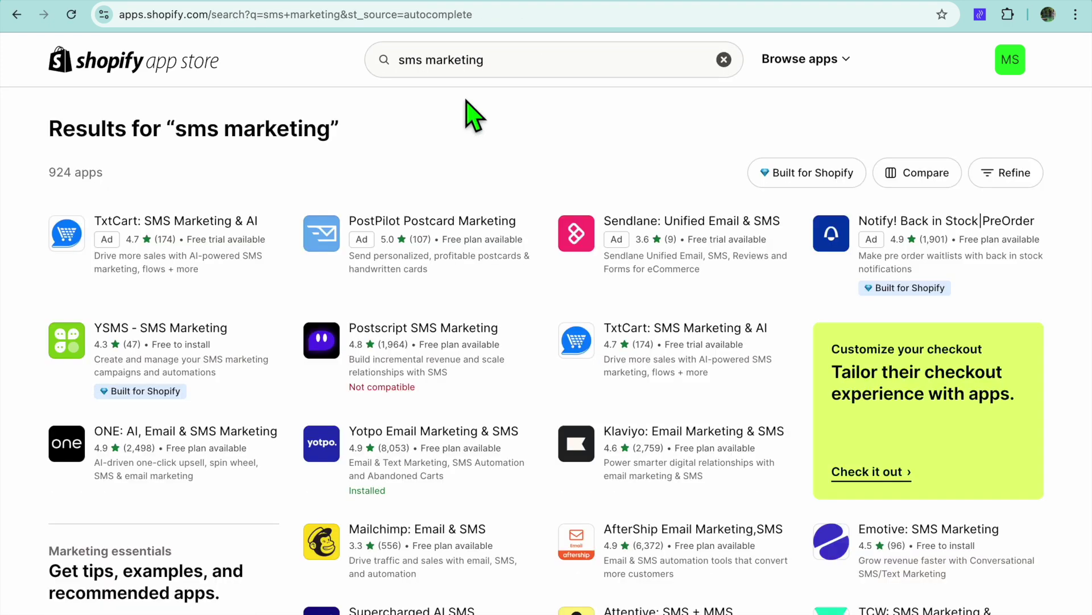
{"action": "scroll", "coordinate": [472, 117], "scroll_direction": "down", "scroll_amount": 1}
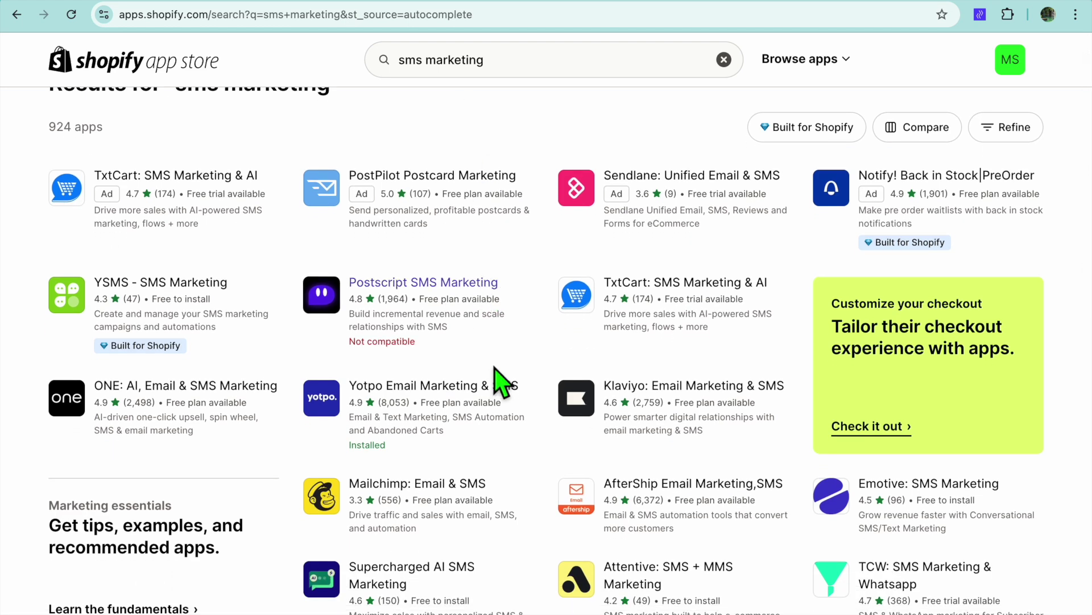
{"action": "left_click", "coordinate": [470, 386]}
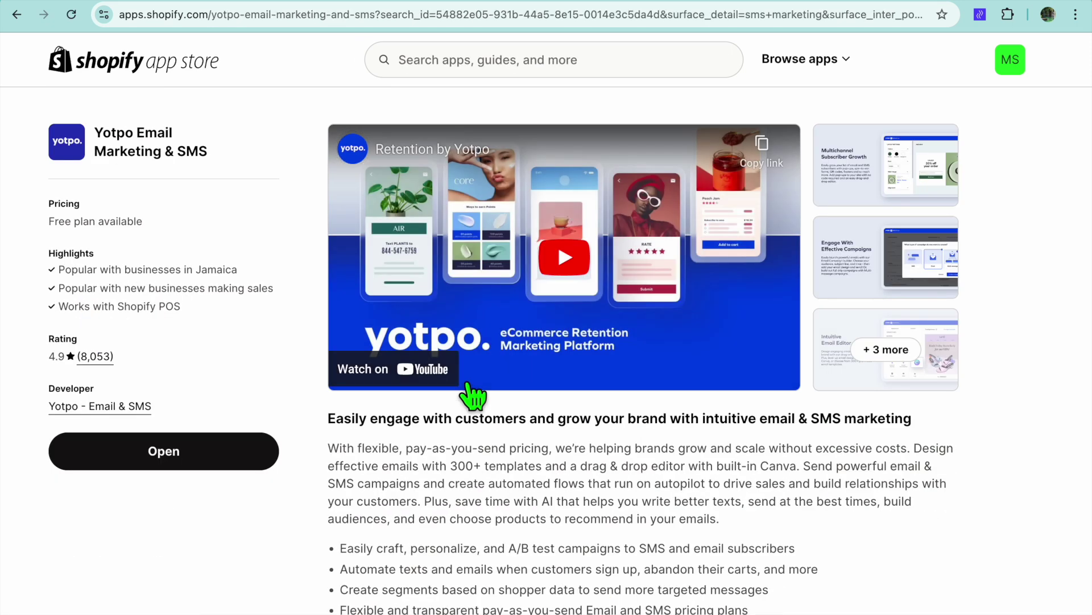
{"action": "scroll", "coordinate": [397, 488], "scroll_direction": "down", "scroll_amount": 13}
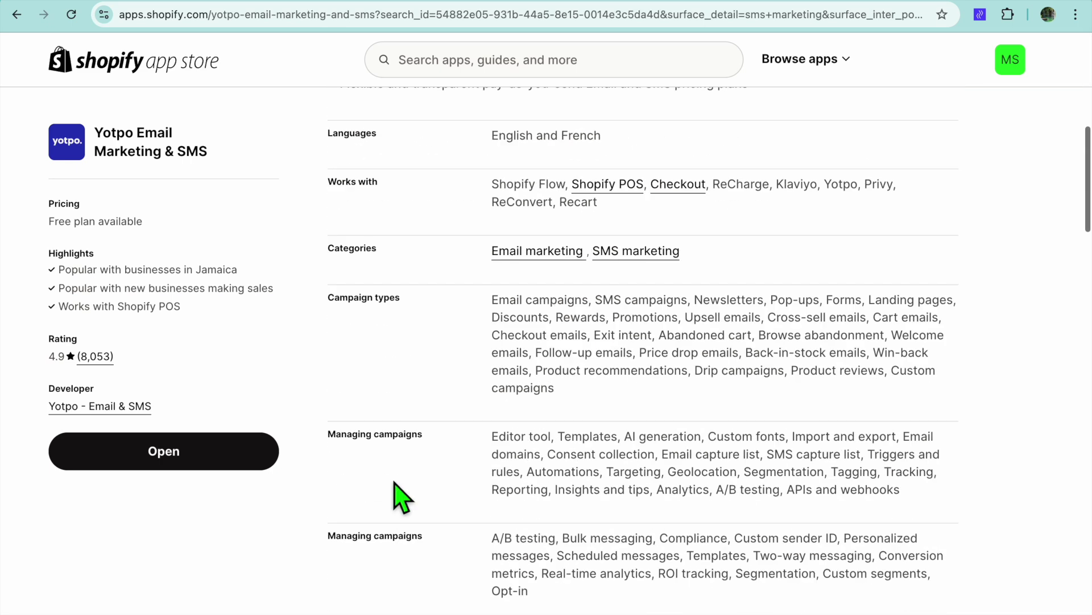
{"action": "scroll", "coordinate": [397, 488], "scroll_direction": "down", "scroll_amount": 6}
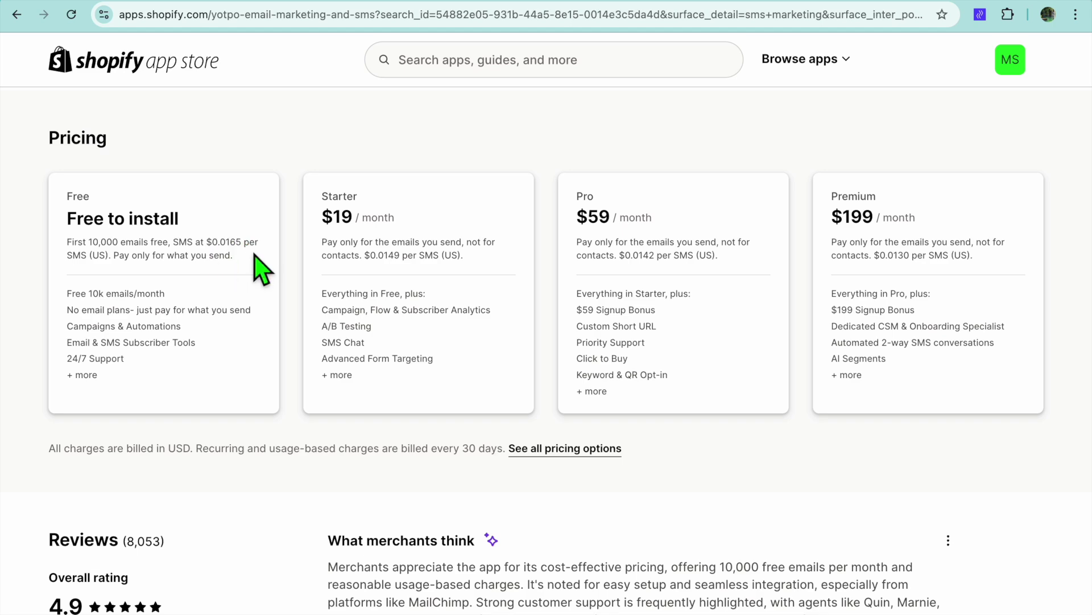
{"action": "scroll", "coordinate": [258, 268], "scroll_direction": "up", "scroll_amount": 6}
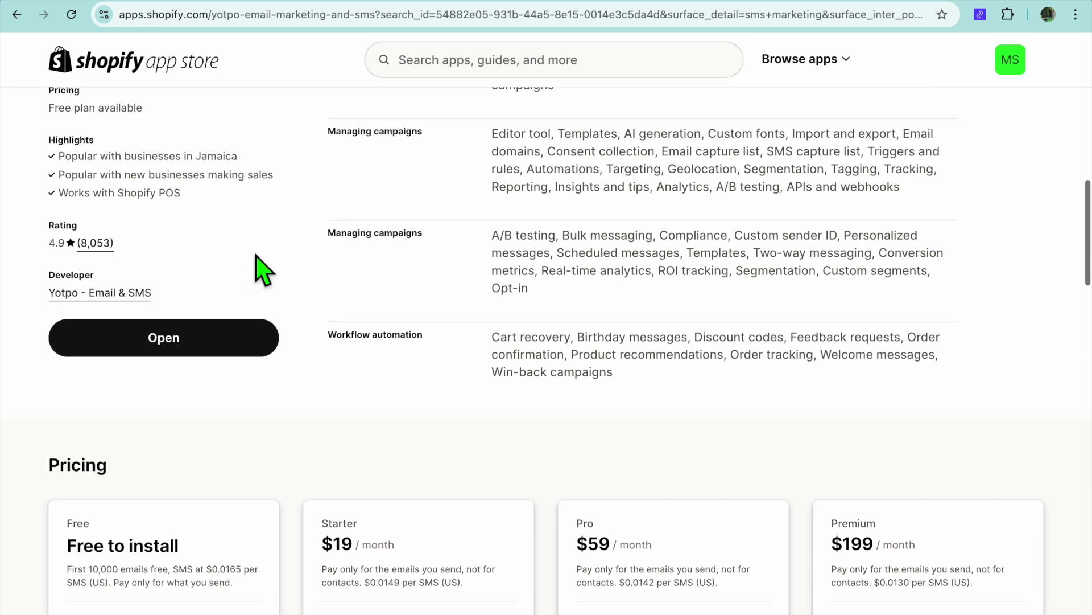
{"action": "left_click", "coordinate": [215, 374]}
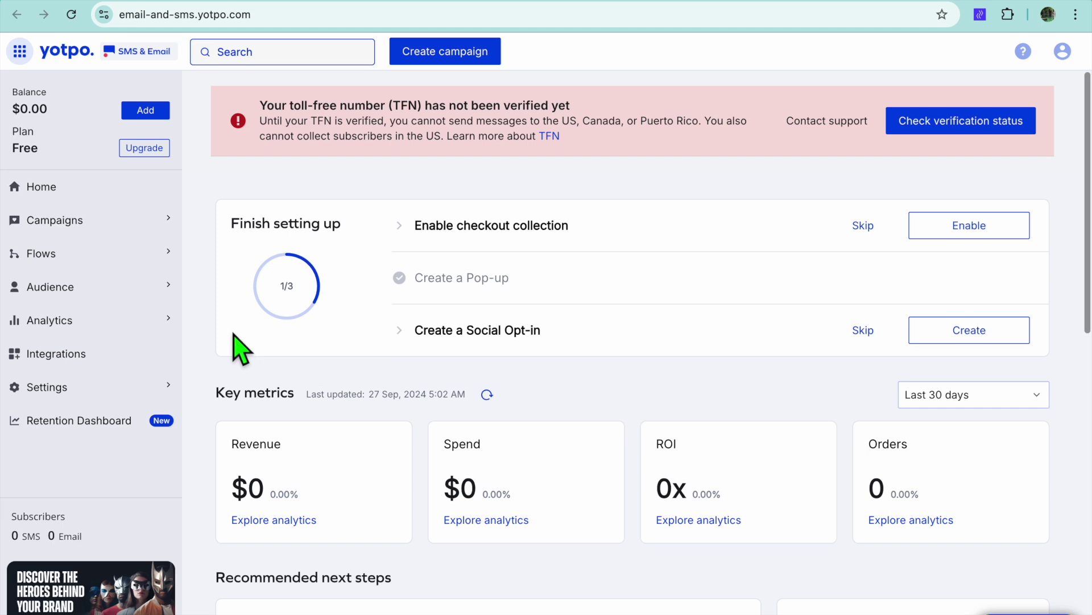
Step: Go to the Audience subscriber collection tools in Yotpo
{"action": "left_click", "coordinate": [57, 287]}
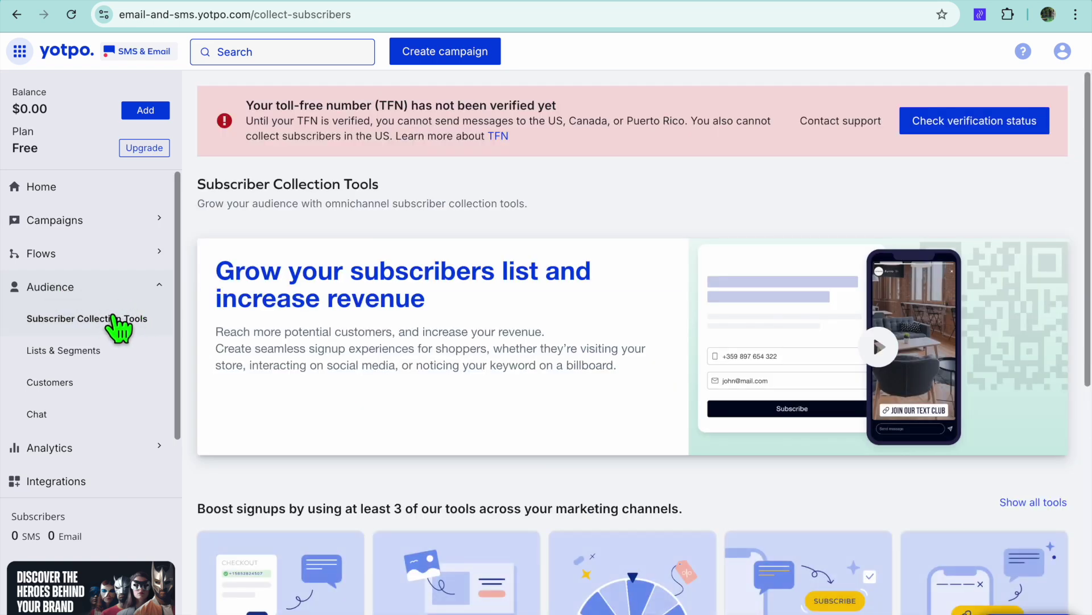
Step: Reveal all subscriber collection tools and start setting up an Embedded Form
{"action": "left_click", "coordinate": [147, 324]}
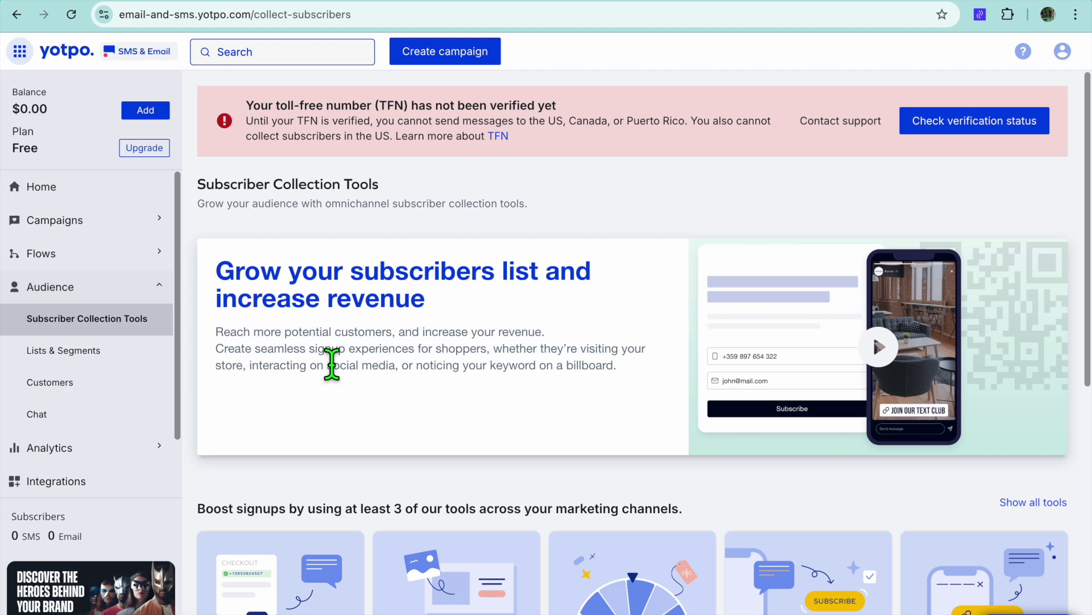
{"action": "scroll", "coordinate": [330, 365], "scroll_direction": "down", "scroll_amount": 3}
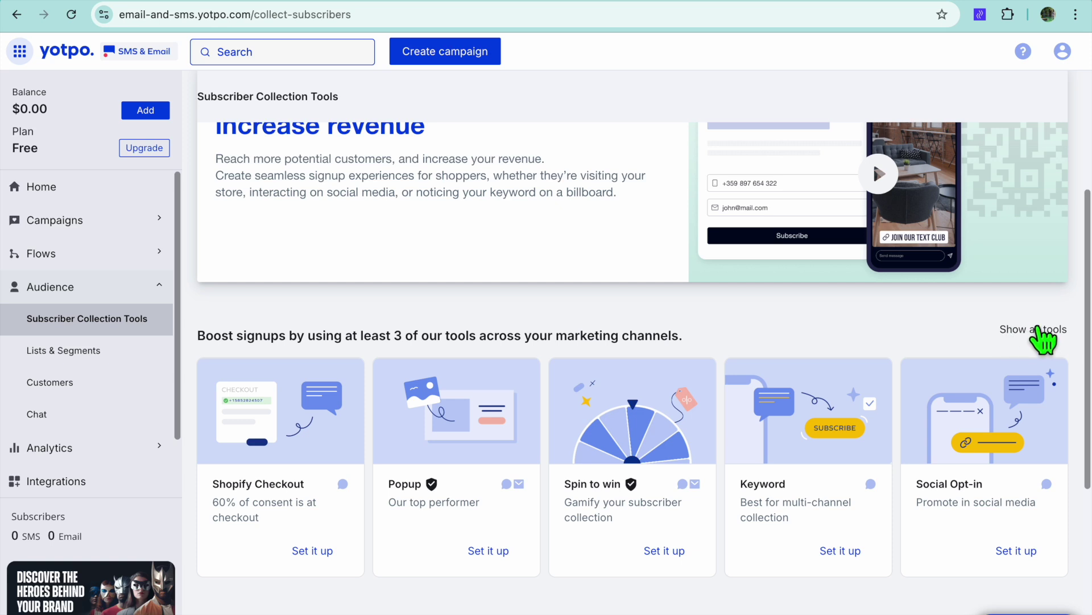
{"action": "left_click", "coordinate": [1038, 330]}
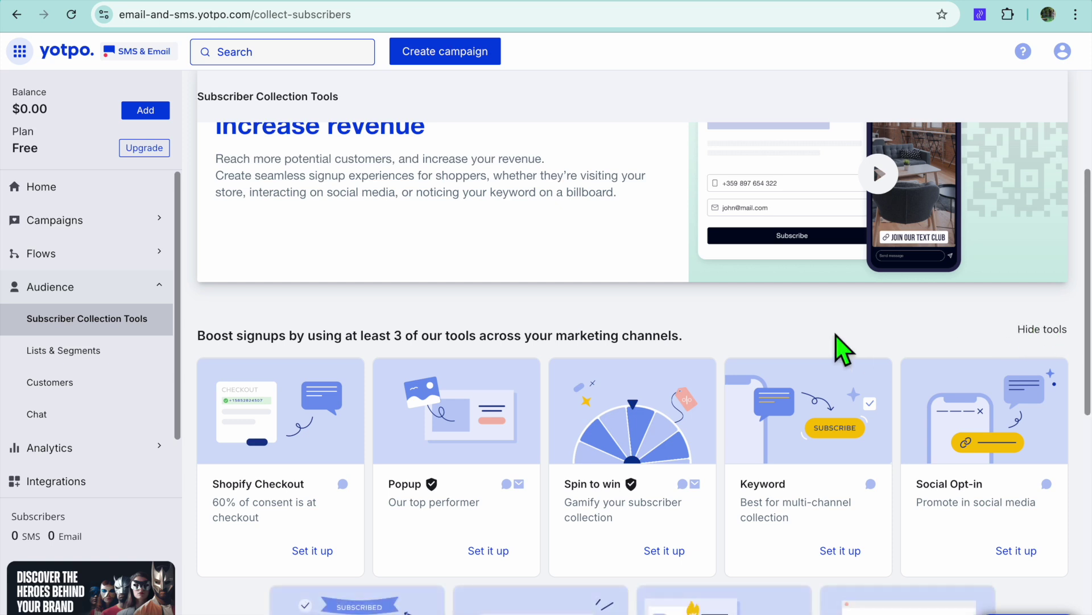
{"action": "scroll", "coordinate": [838, 342], "scroll_direction": "down", "scroll_amount": 5}
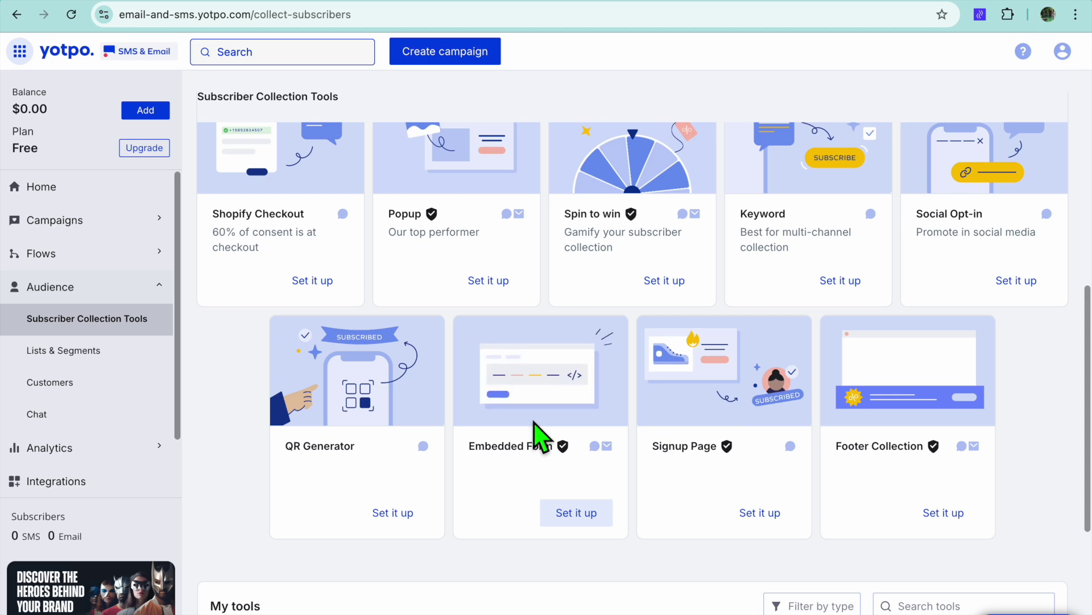
{"action": "left_click", "coordinate": [576, 512]}
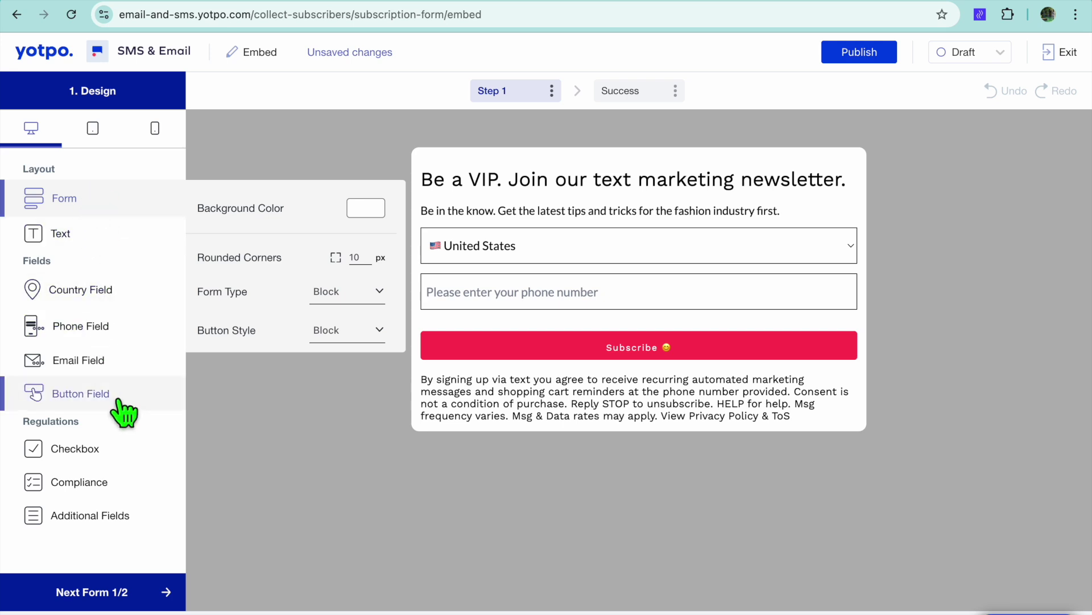
{"action": "left_click", "coordinate": [65, 234]}
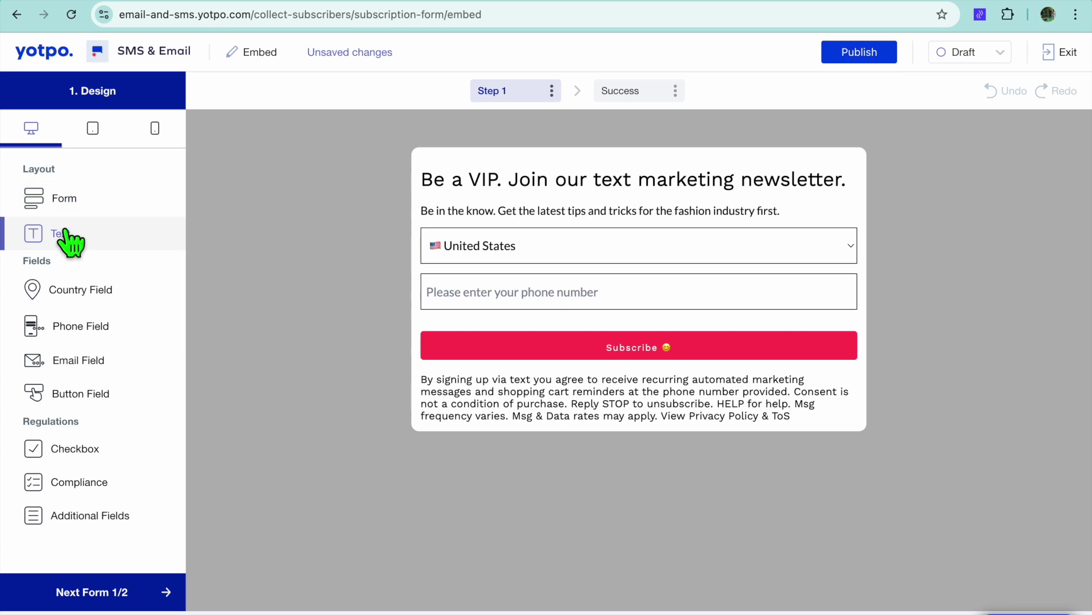
{"action": "left_click_drag", "start_coordinate": [344, 222], "coordinate": [231, 200]}
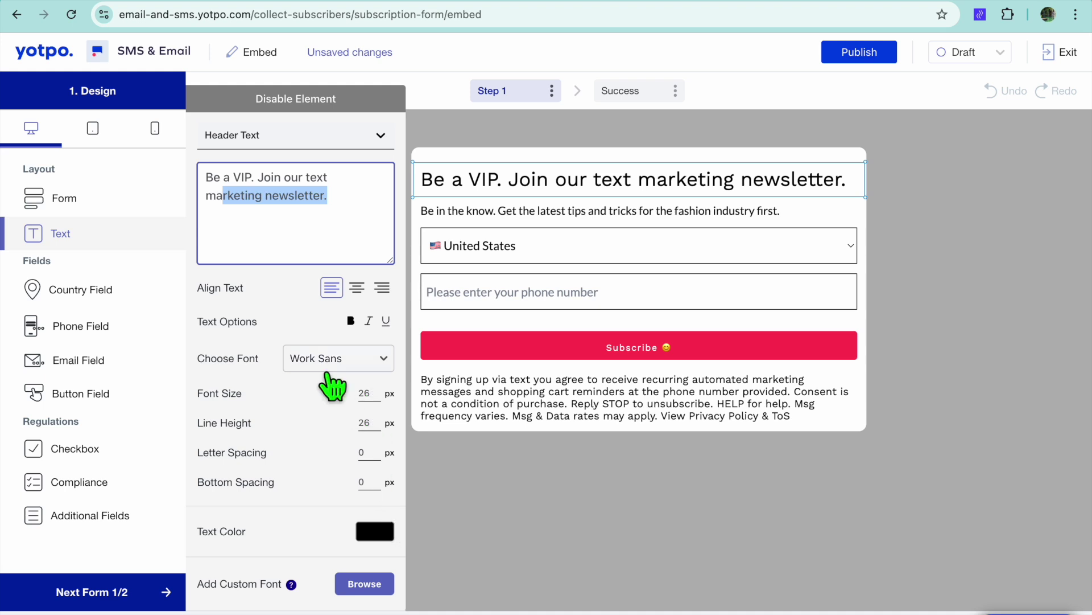
{"action": "left_click", "coordinate": [91, 292]}
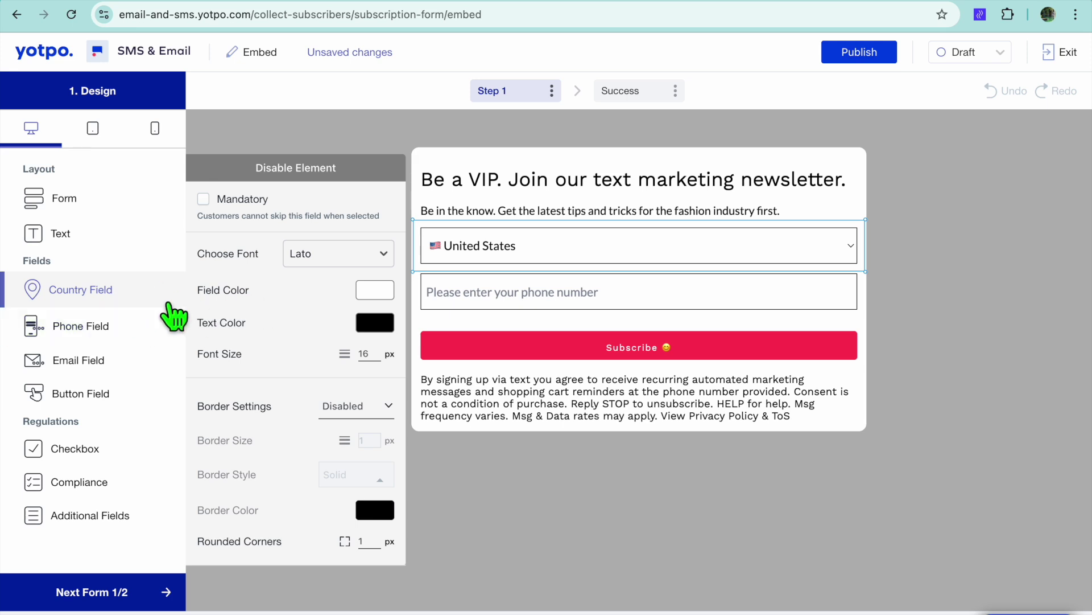
Step: Leave the Country Field optional, check the Phone Field settings, and preview at tablet width
{"action": "left_click", "coordinate": [205, 204]}
{"action": "left_click", "coordinate": [206, 204]}
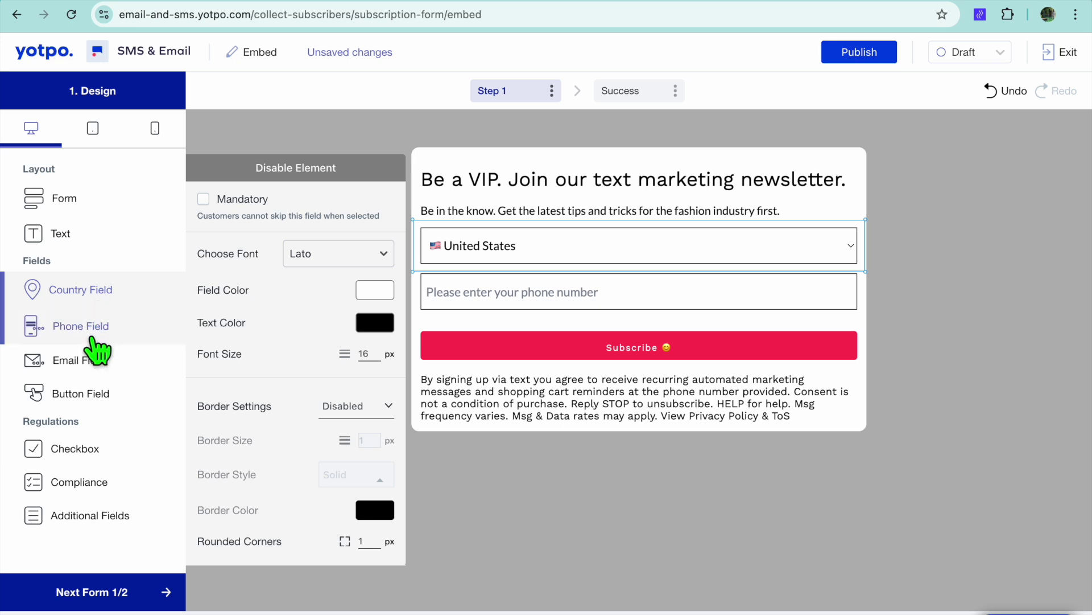
{"action": "left_click", "coordinate": [90, 336]}
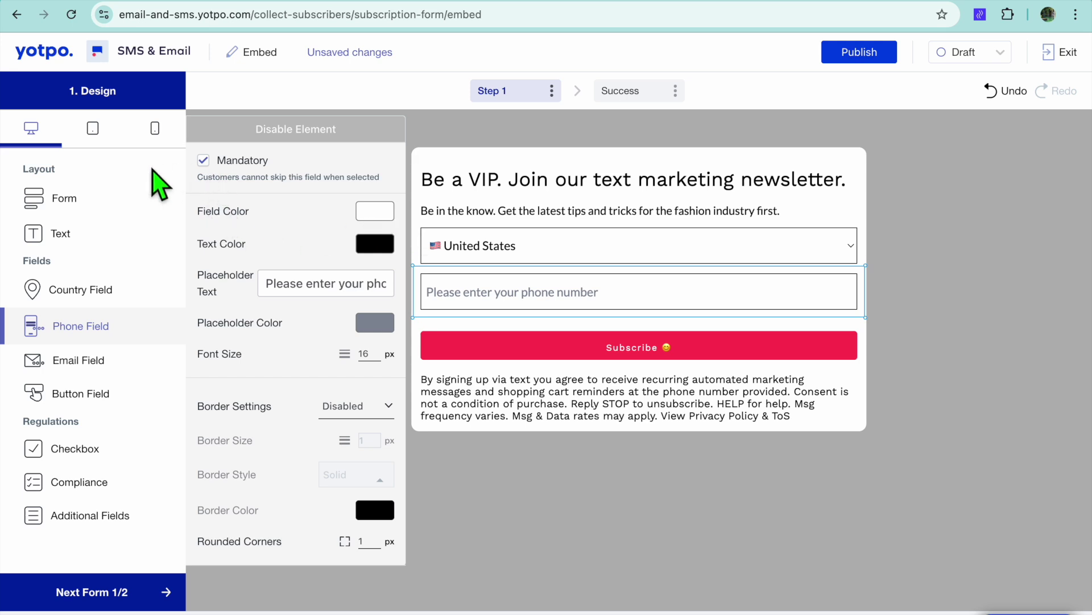
{"action": "left_click", "coordinate": [94, 130]}
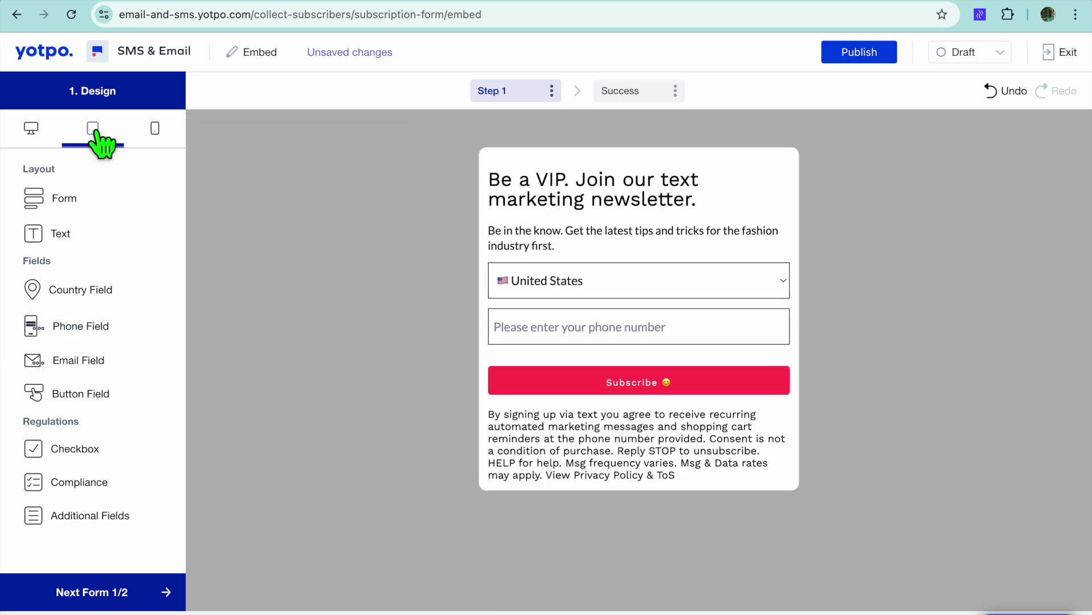
Step: Switch the form preview to mobile width
{"action": "left_click", "coordinate": [154, 139]}
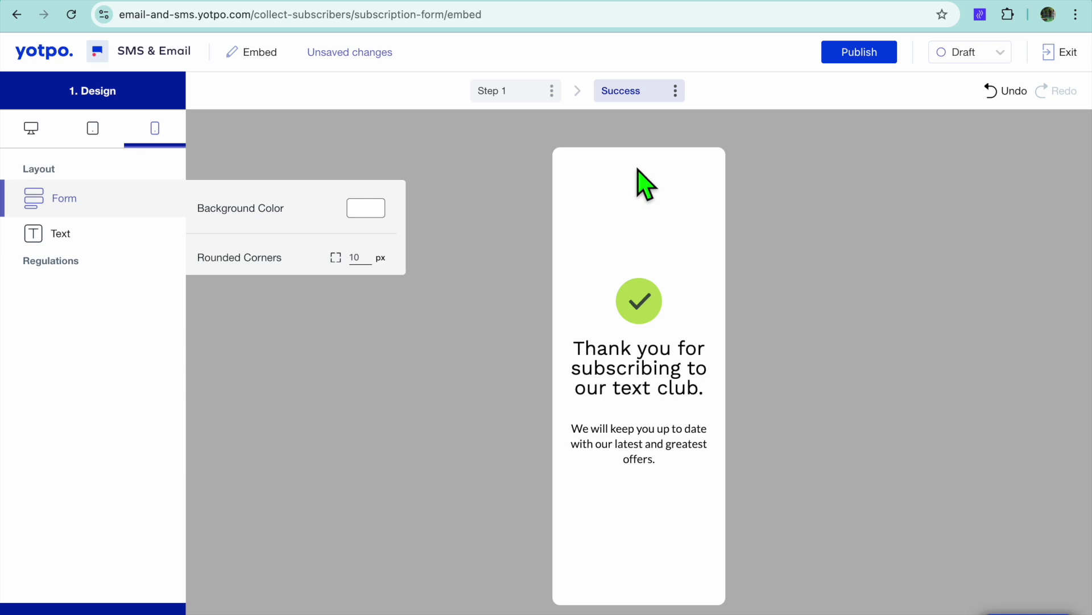
Step: Review the thank-you header text settings, then go back to the form's Step 1
{"action": "left_click", "coordinate": [656, 275]}
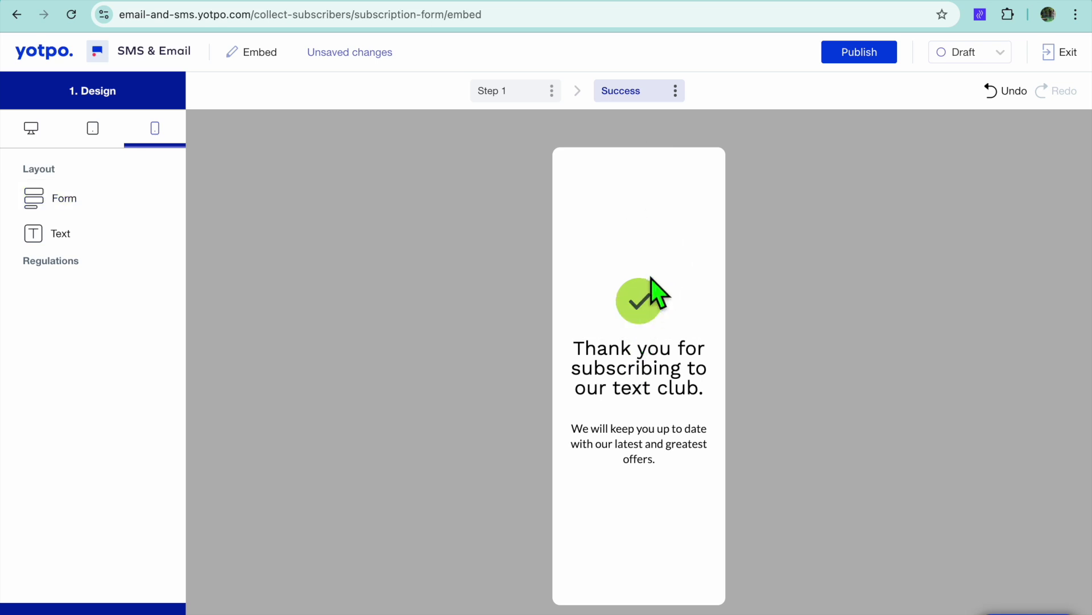
{"action": "left_click", "coordinate": [88, 250]}
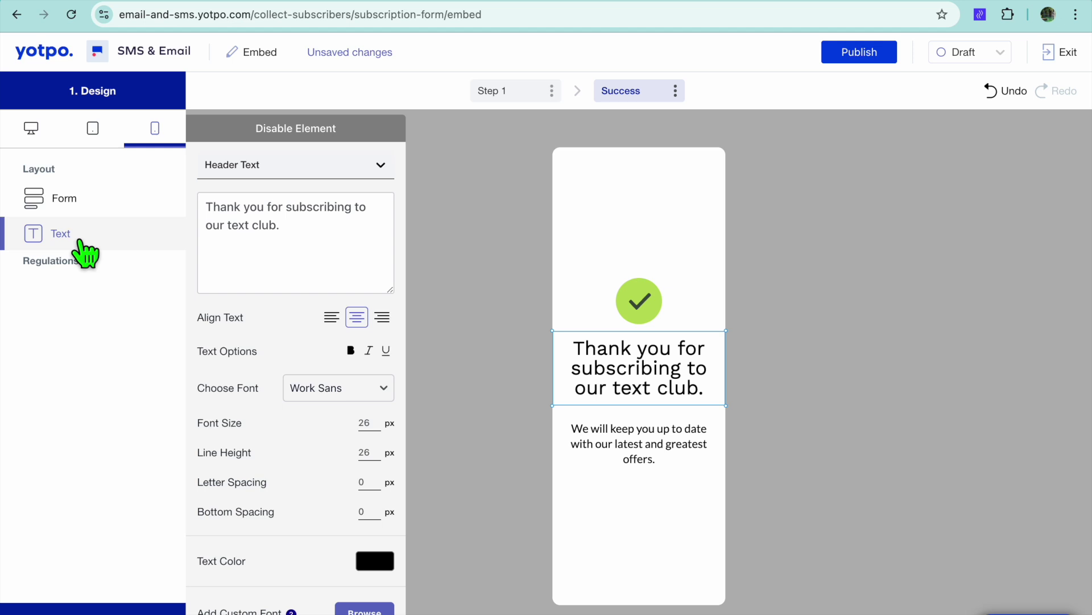
{"action": "left_click_drag", "start_coordinate": [298, 246], "coordinate": [267, 233]}
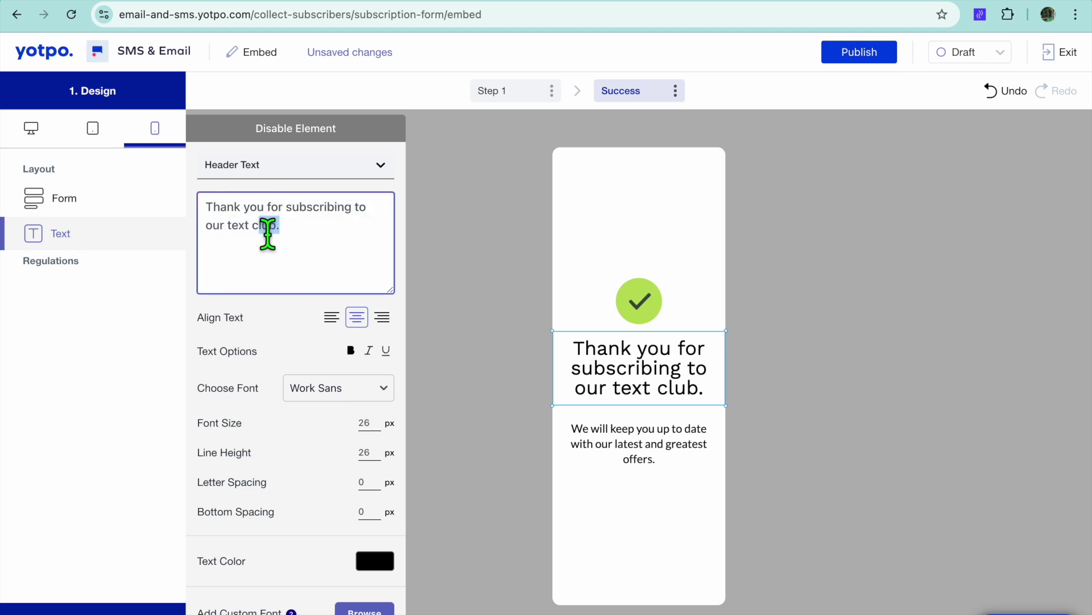
{"action": "left_click", "coordinate": [307, 243]}
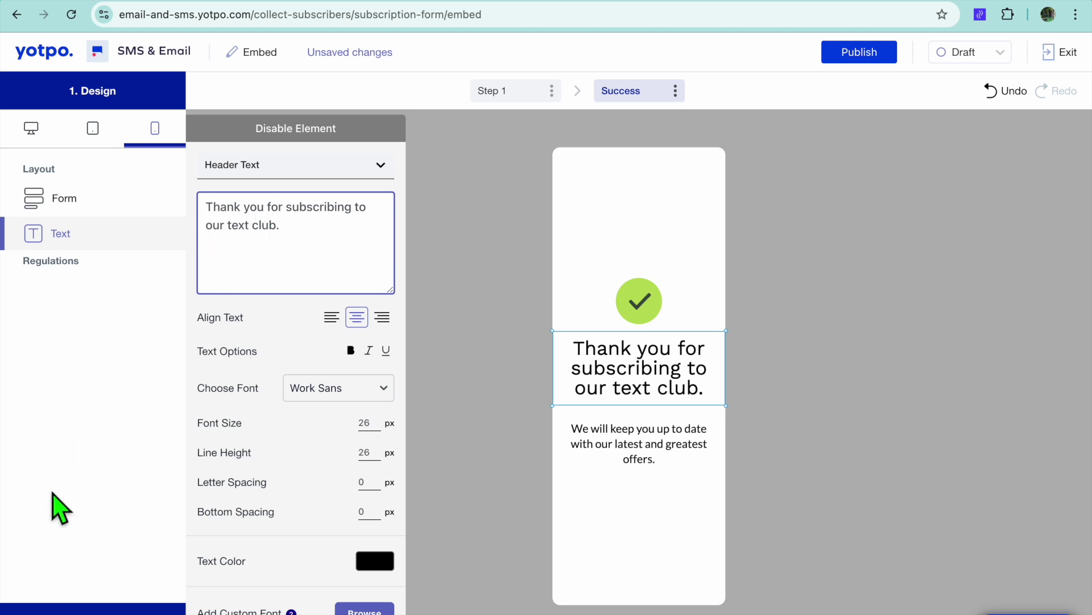
{"action": "left_click", "coordinate": [494, 91]}
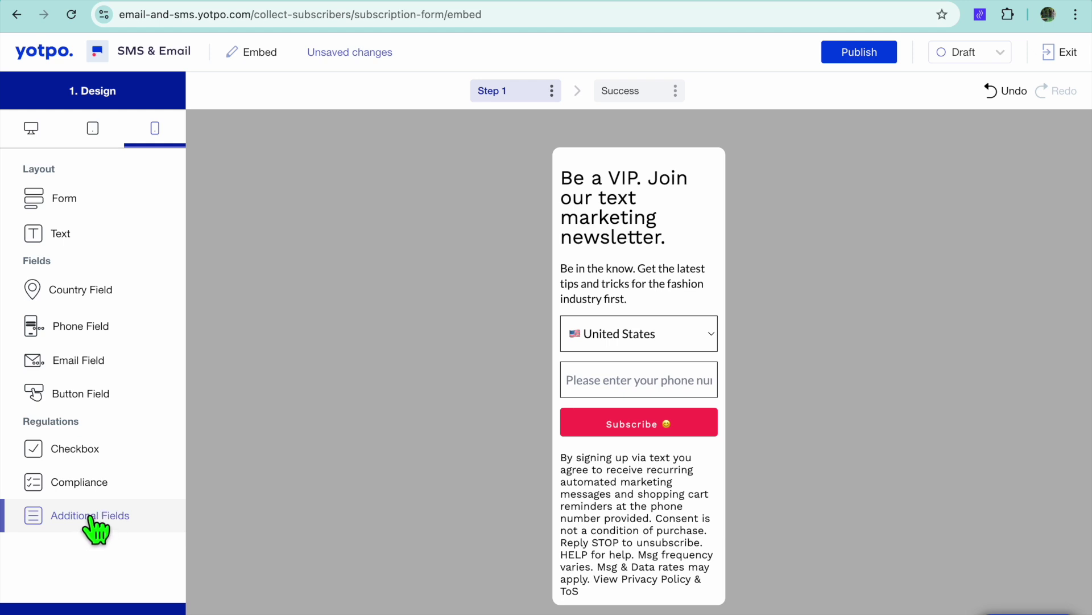
Step: View the form at desktop size with Additional Fields closed, then begin publishing it
{"action": "left_click", "coordinate": [29, 130]}
{"action": "left_click", "coordinate": [80, 527]}
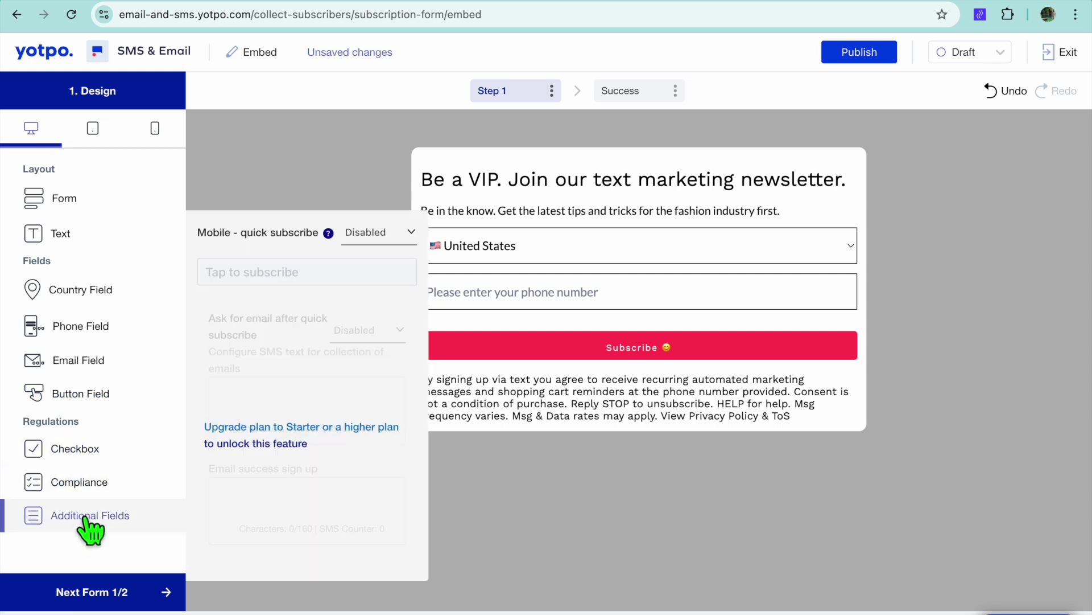
{"action": "left_click", "coordinate": [524, 454]}
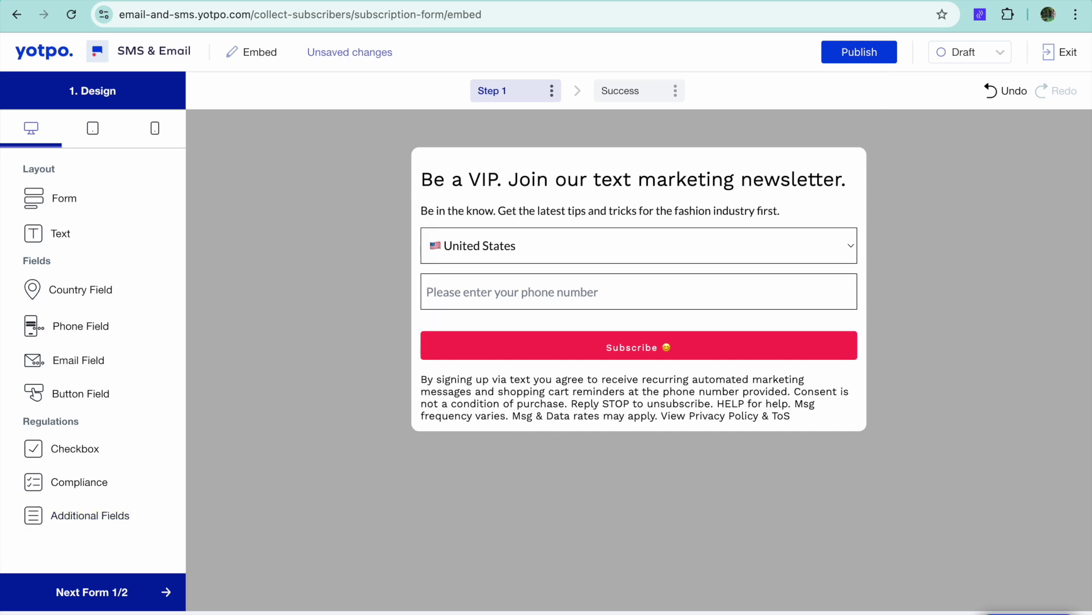
{"action": "left_click", "coordinate": [859, 51]}
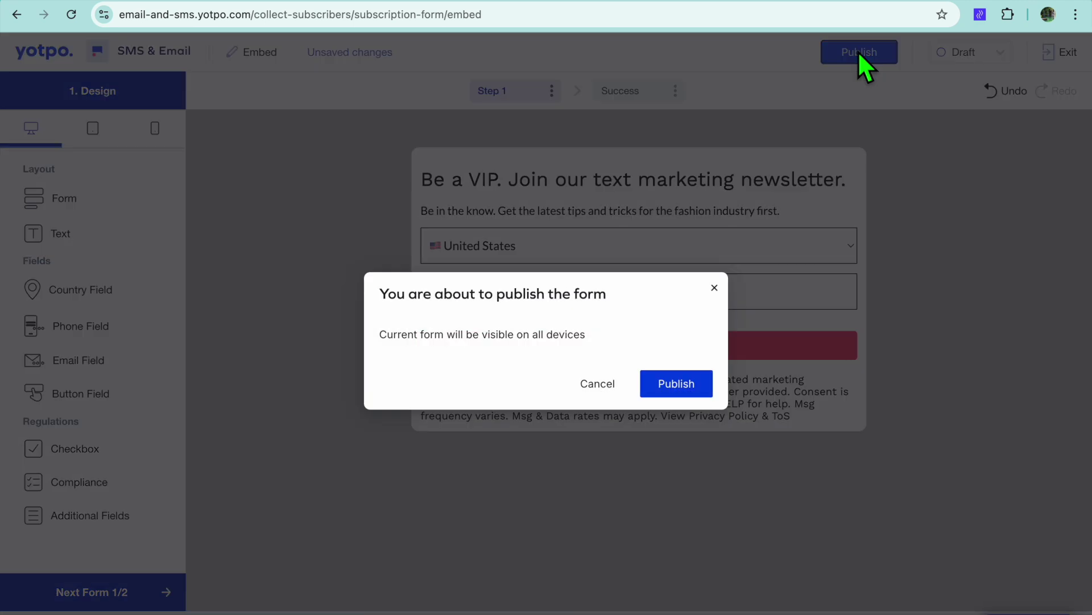
Step: Confirm publishing the form on all devices, then switch to the Shopify admin tab
{"action": "left_click", "coordinate": [680, 378]}
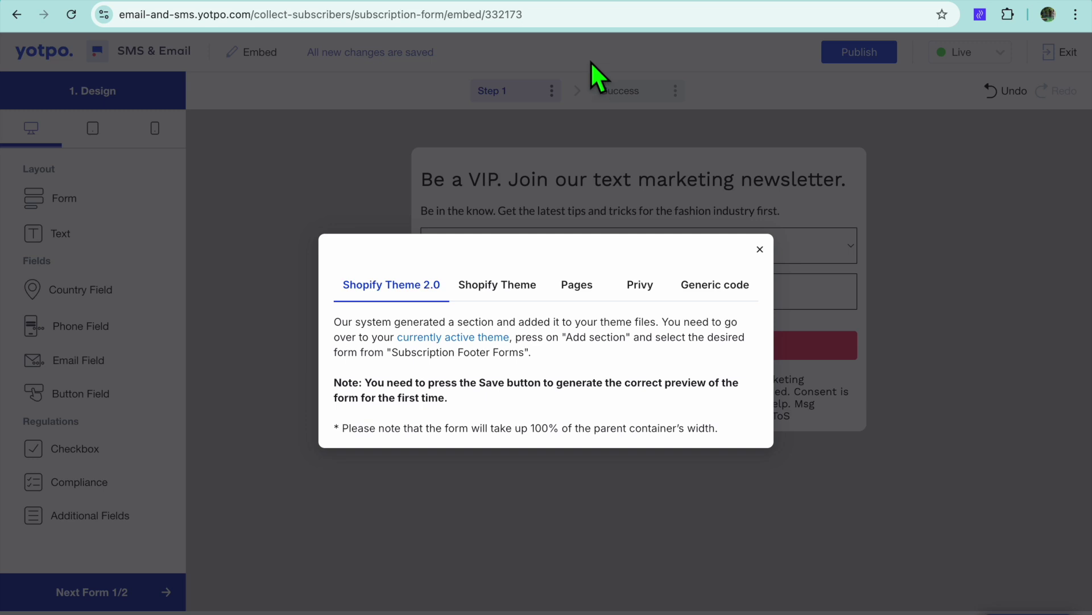
{"action": "left_click", "coordinate": [540, 2]}
Step: Dismiss the recommendations popup and open the live Dawn theme in the theme editor
{"action": "left_click", "coordinate": [898, 75]}
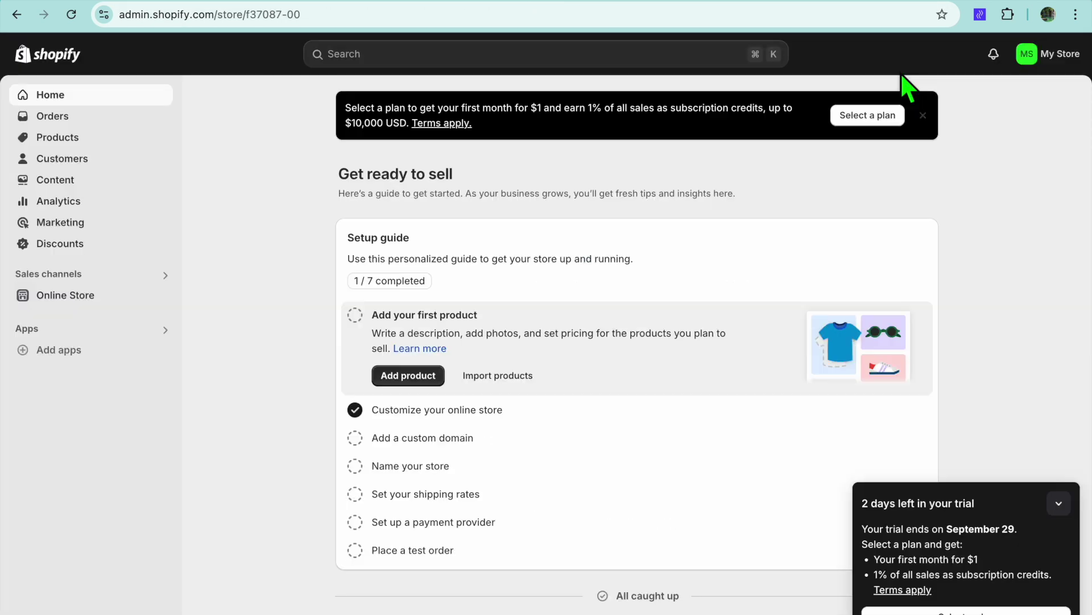
{"action": "left_click", "coordinate": [95, 300]}
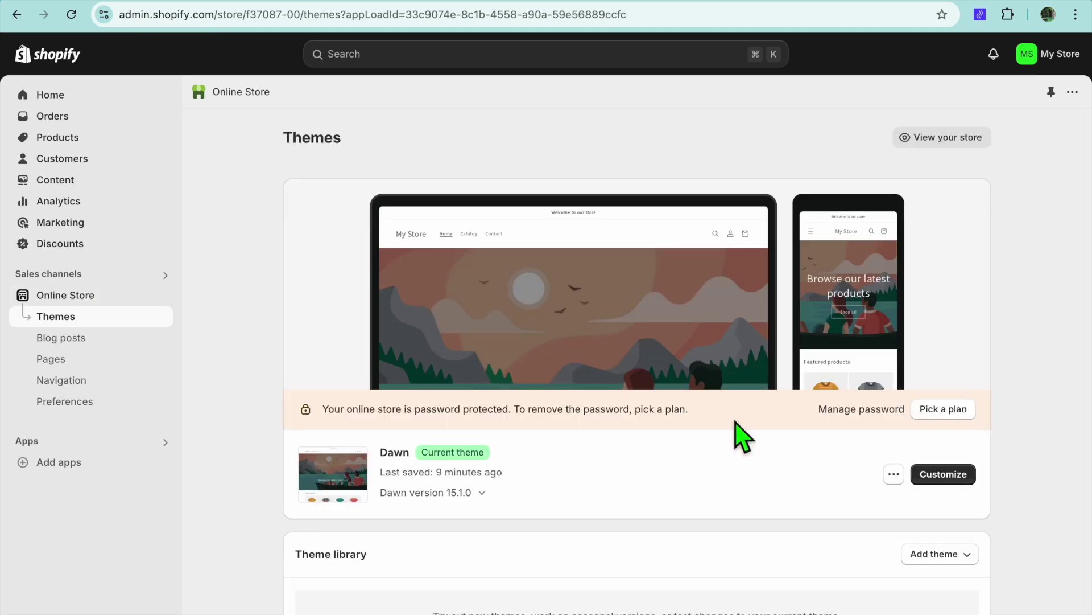
{"action": "left_click", "coordinate": [948, 477]}
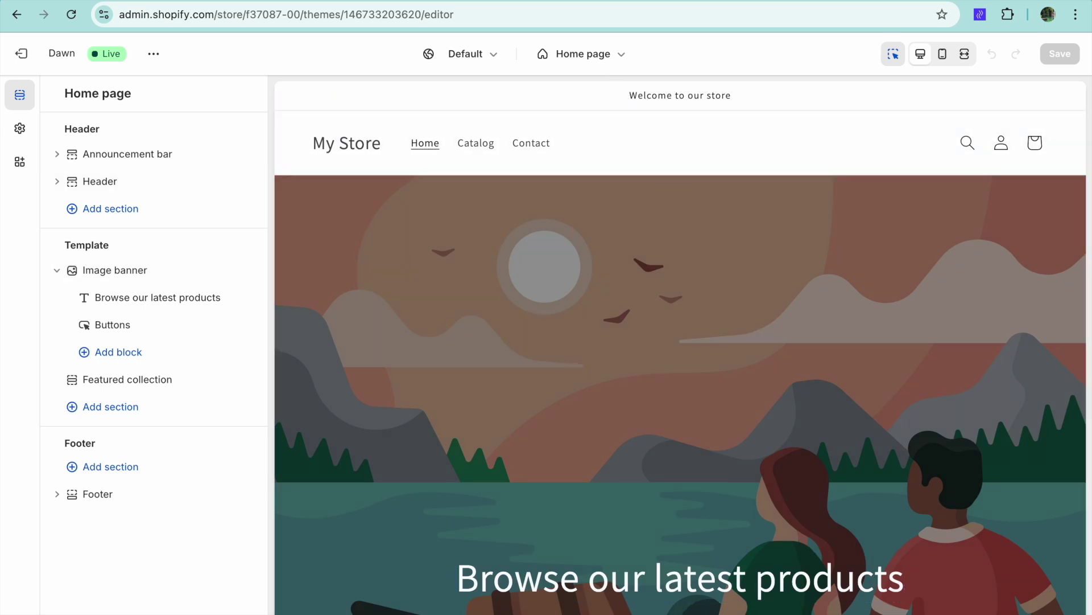
Step: Switch the theme editor to the Password page template, browse the section picker, and open the Password footer settings
{"action": "left_click", "coordinate": [606, 56]}
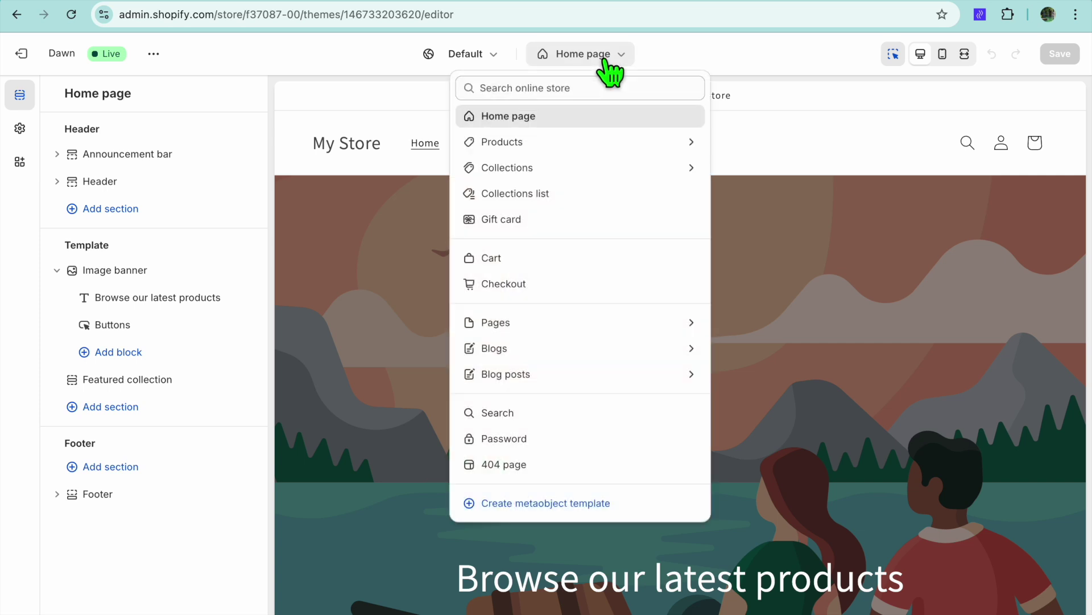
{"action": "left_click", "coordinate": [536, 439]}
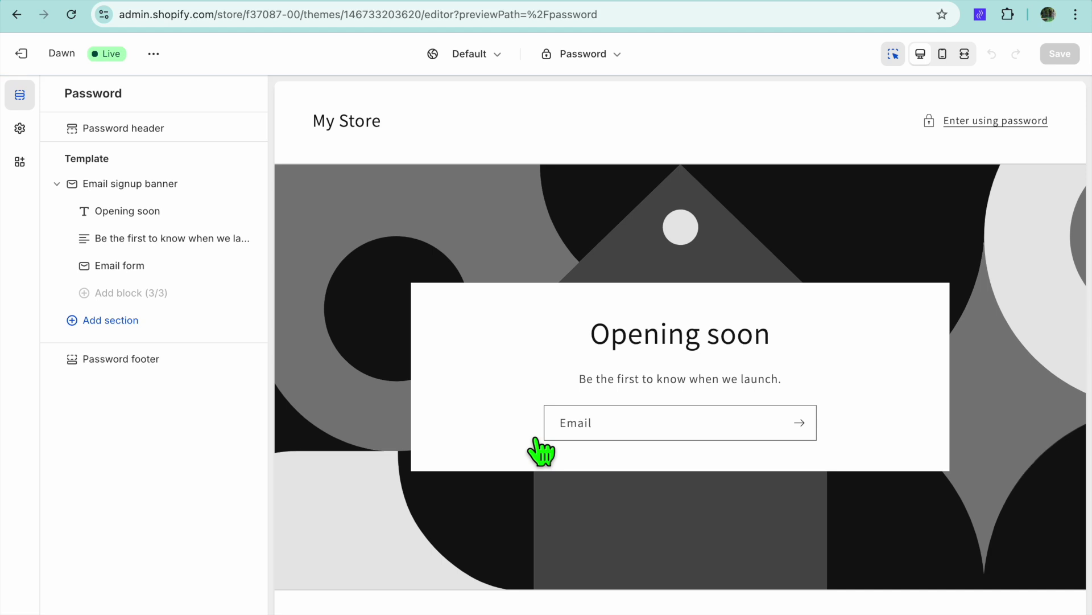
{"action": "left_click", "coordinate": [132, 333]}
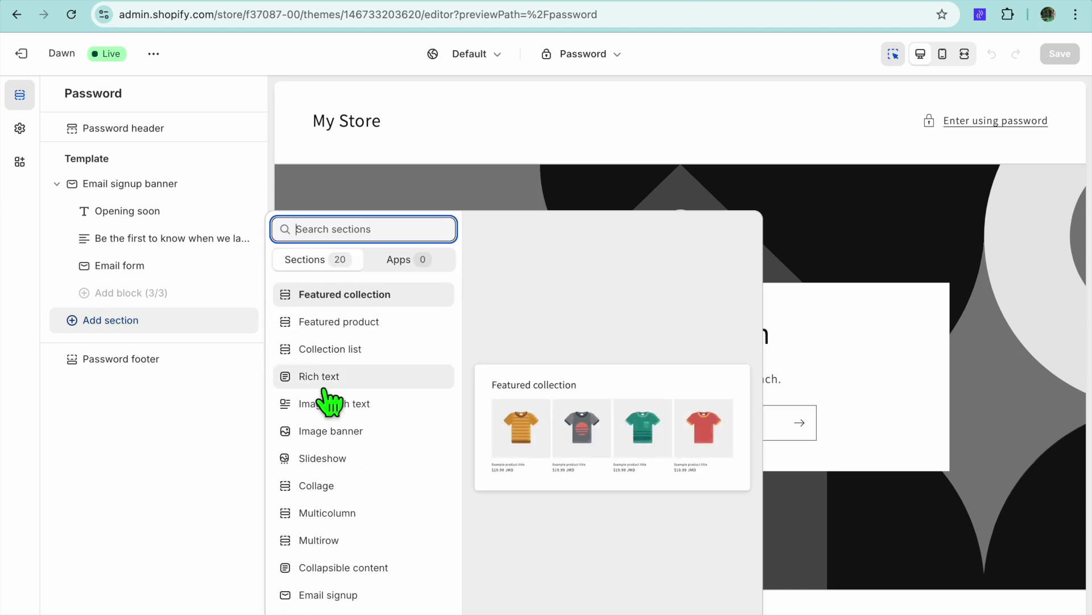
{"action": "scroll", "coordinate": [341, 420], "scroll_direction": "down", "scroll_amount": 5}
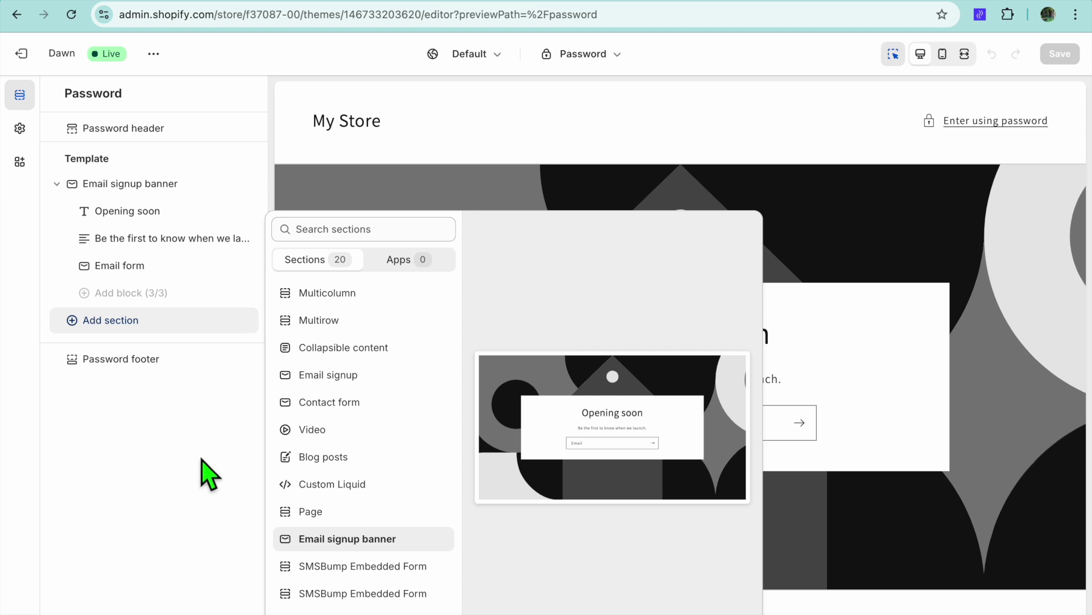
{"action": "left_click", "coordinate": [145, 365]}
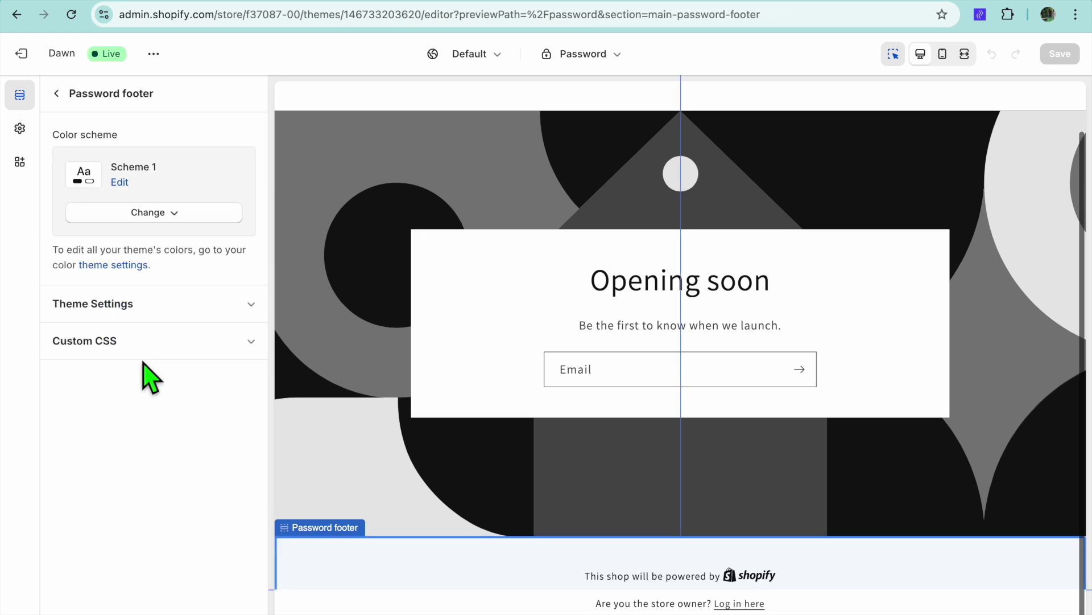
Step: Insert an SMSBump Embedded Form section into the Password page's section list
{"action": "left_click", "coordinate": [59, 93]}
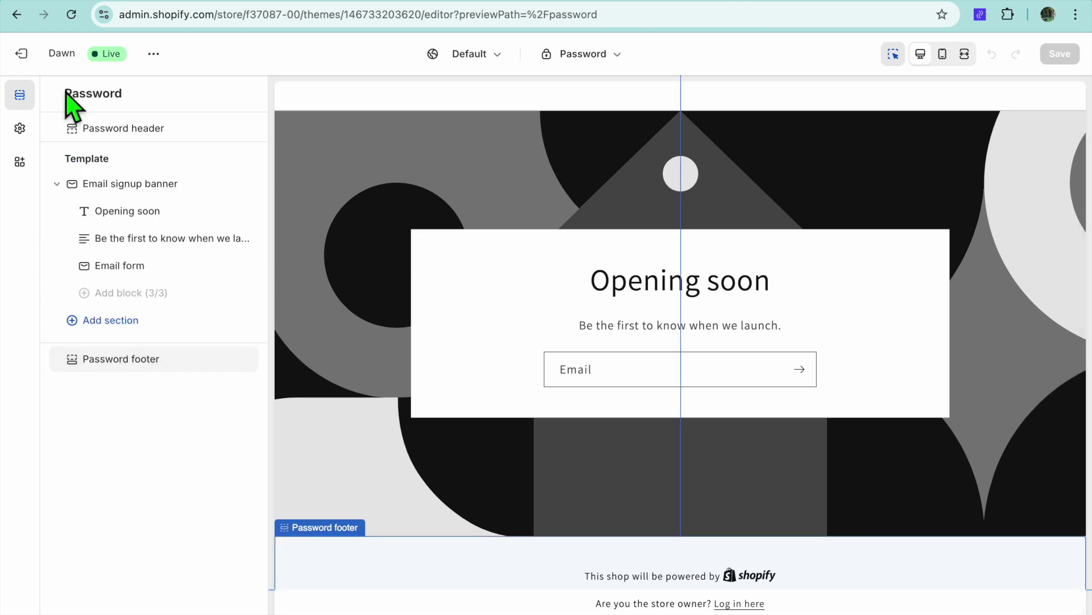
{"action": "left_click", "coordinate": [126, 322]}
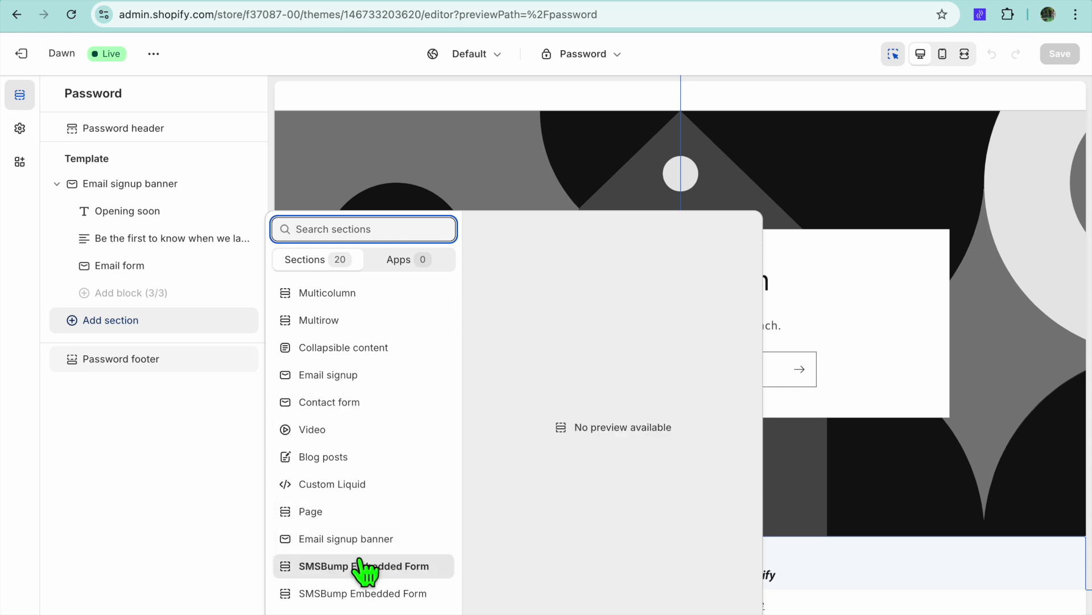
{"action": "left_click", "coordinate": [379, 576]}
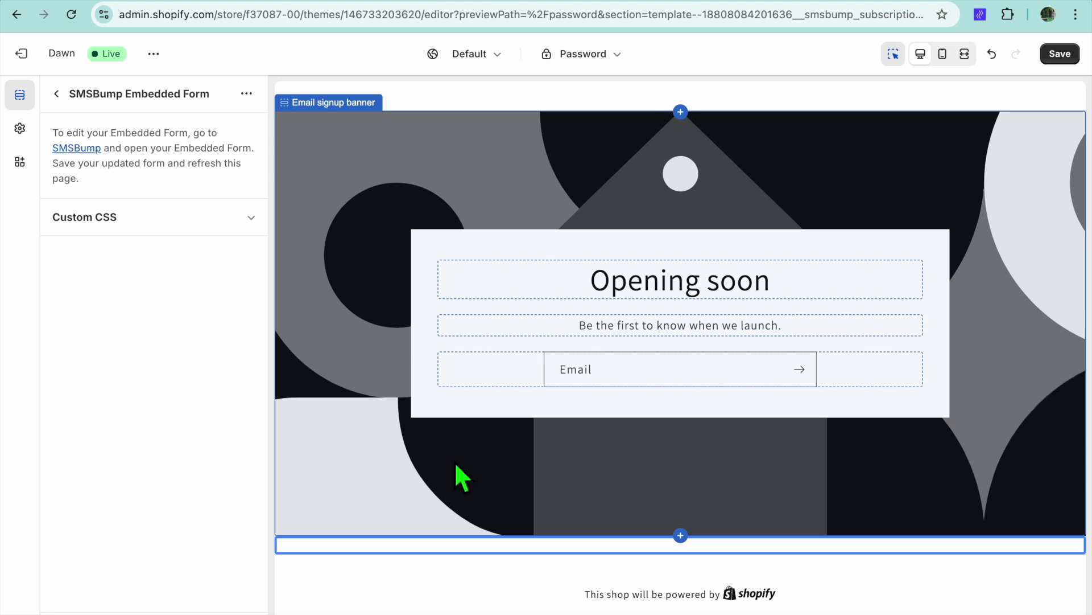
Step: Save the Password page and check that the VIP text-marketing signup form renders under the banner
{"action": "scroll", "coordinate": [456, 466], "scroll_direction": "up", "scroll_amount": 2}
{"action": "scroll", "coordinate": [455, 466], "scroll_direction": "down", "scroll_amount": 3}
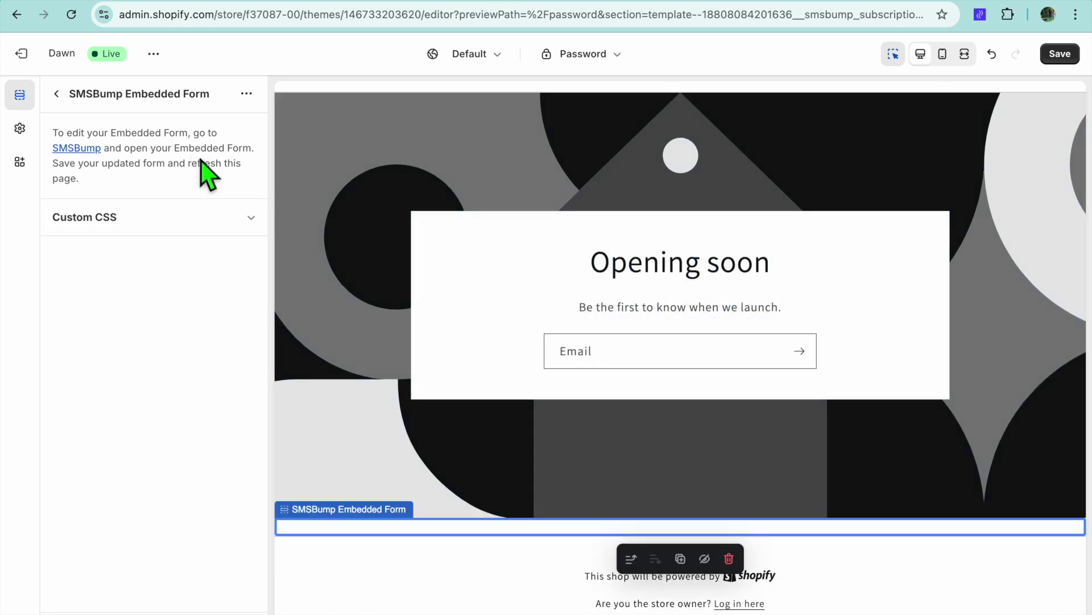
{"action": "left_click", "coordinate": [1075, 52]}
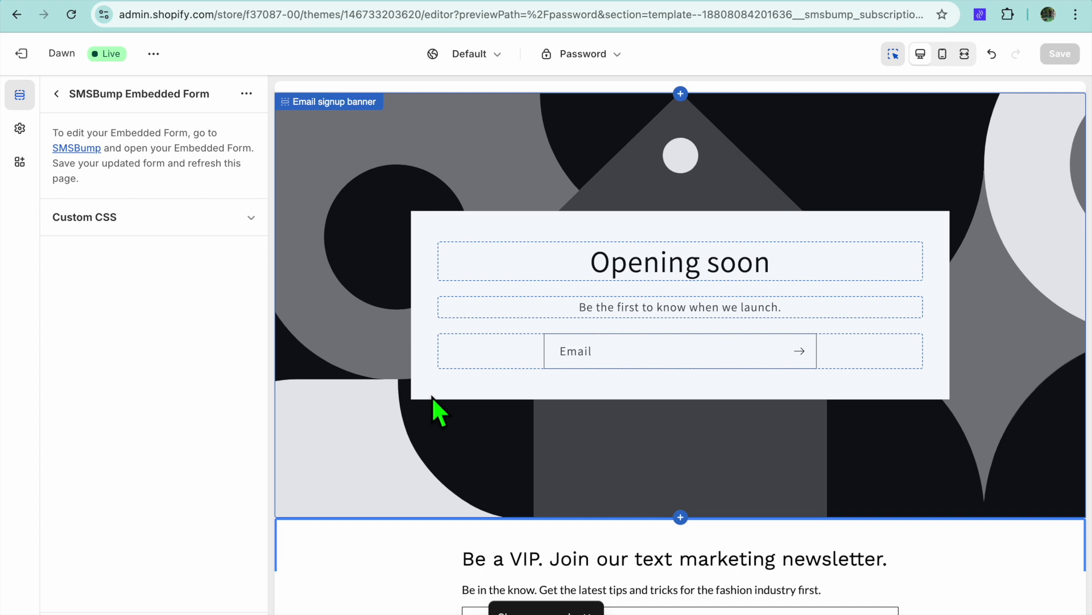
{"action": "scroll", "coordinate": [435, 401], "scroll_direction": "down", "scroll_amount": 5}
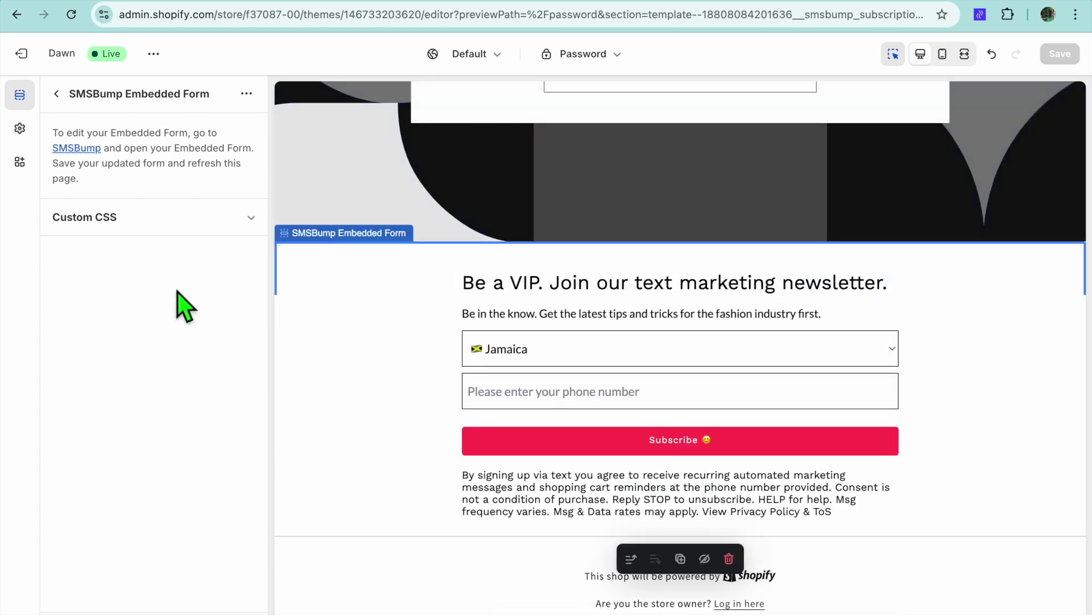
Step: Move the SMSBump Embedded Form above the Email signup banner and save the Password page
{"action": "left_click", "coordinate": [57, 94]}
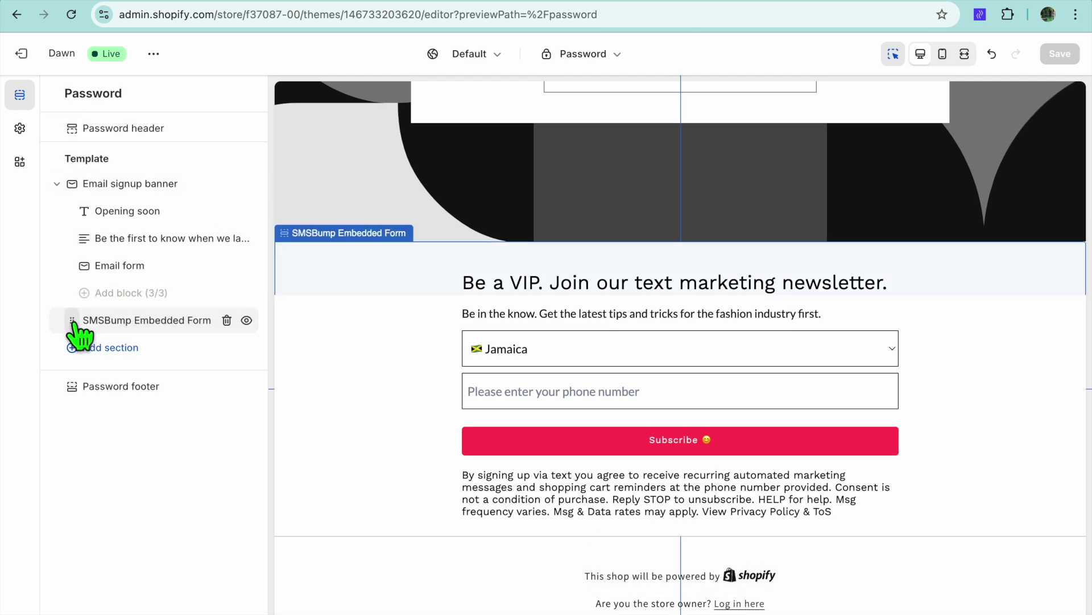
{"action": "left_click_drag", "start_coordinate": [73, 322], "coordinate": [74, 207]}
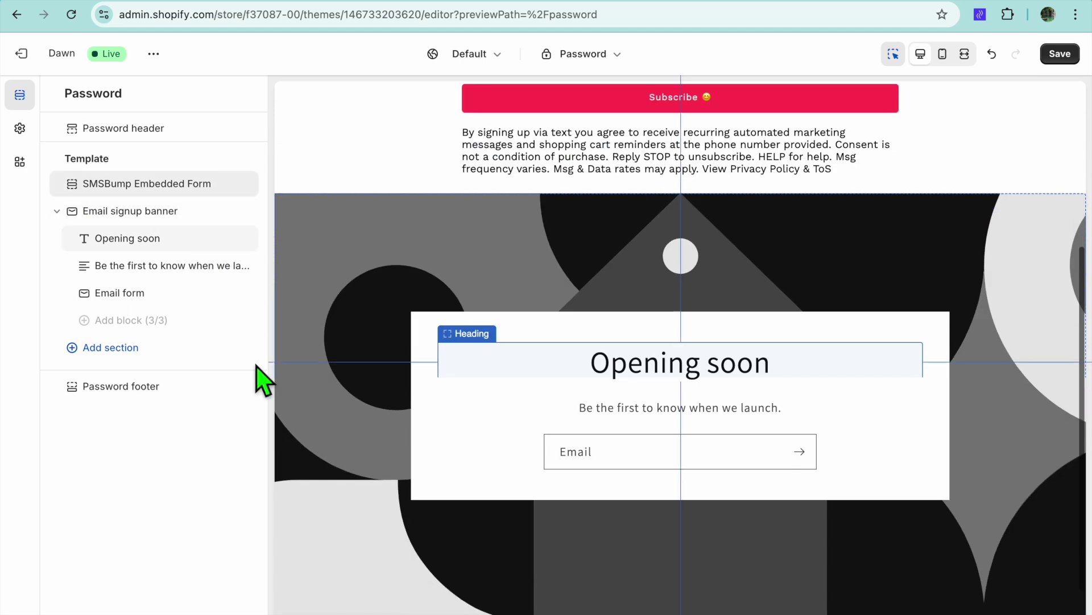
{"action": "scroll", "coordinate": [347, 405], "scroll_direction": "up", "scroll_amount": 5}
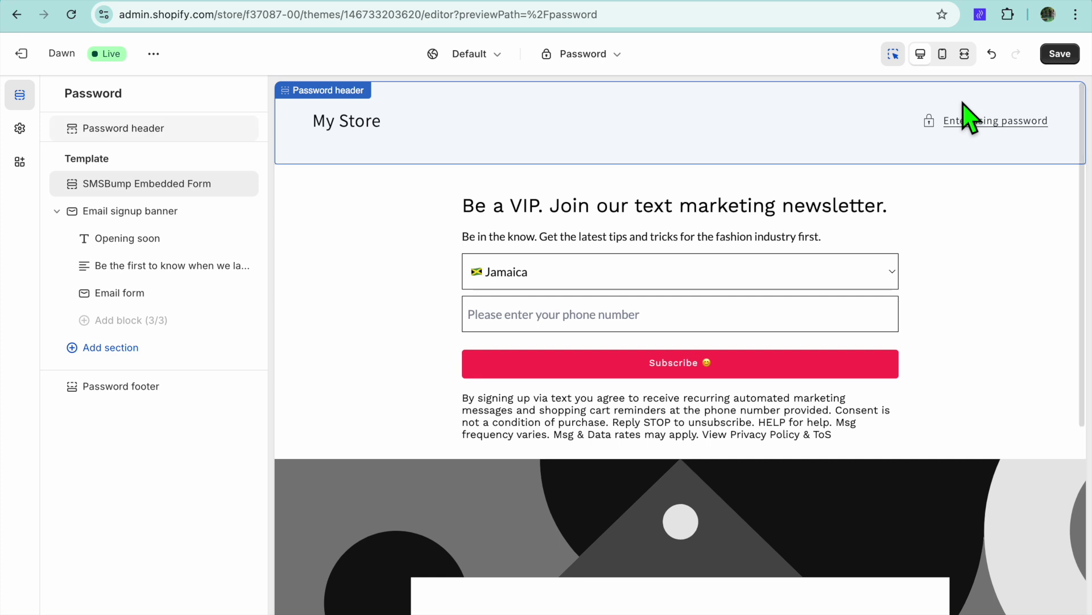
{"action": "left_click", "coordinate": [1060, 55]}
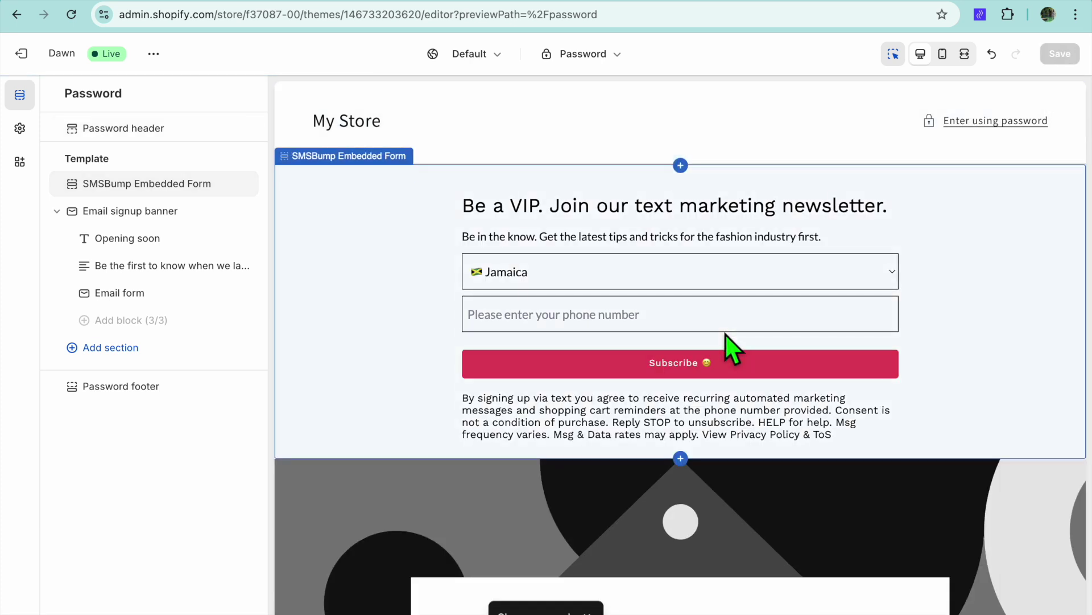
Step: Select the SMS signup form in the preview to bring up its section settings
{"action": "left_click", "coordinate": [686, 277]}
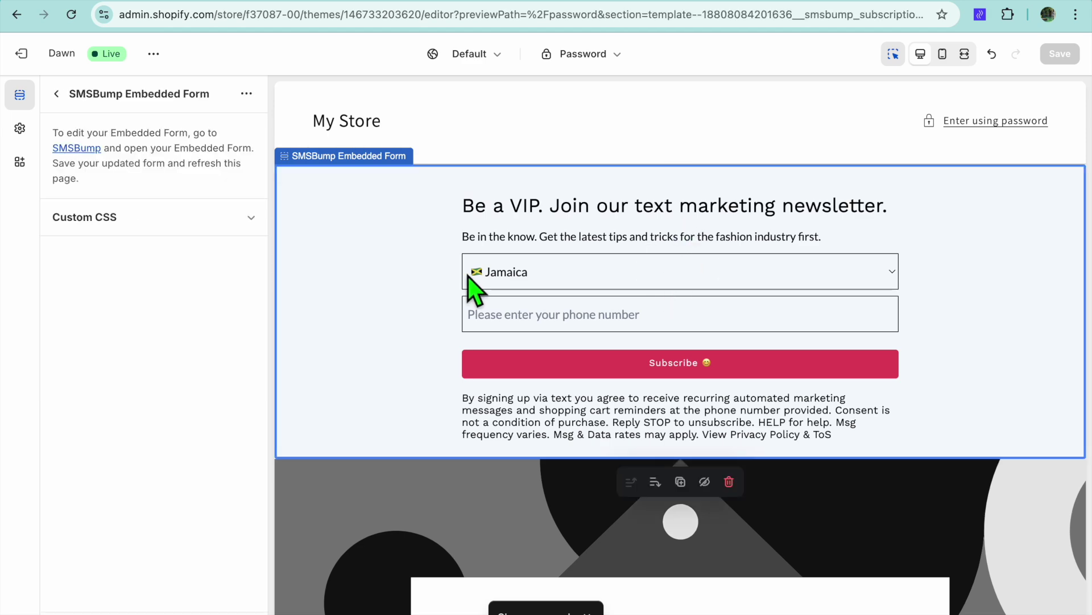
{"action": "scroll", "coordinate": [472, 285], "scroll_direction": "down", "scroll_amount": 6}
{"action": "scroll", "coordinate": [468, 284], "scroll_direction": "up", "scroll_amount": 6}
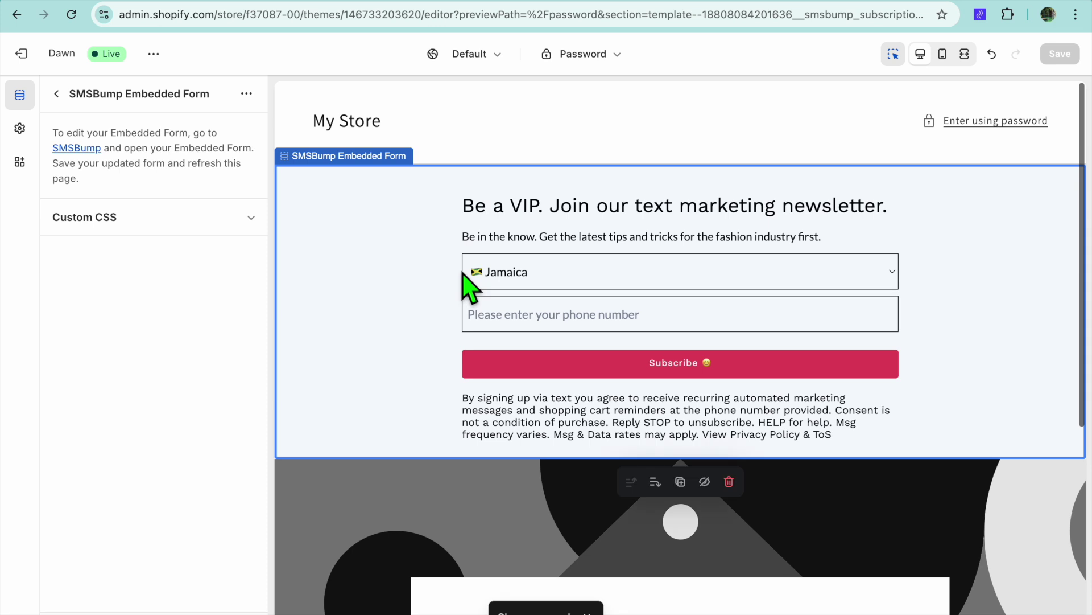